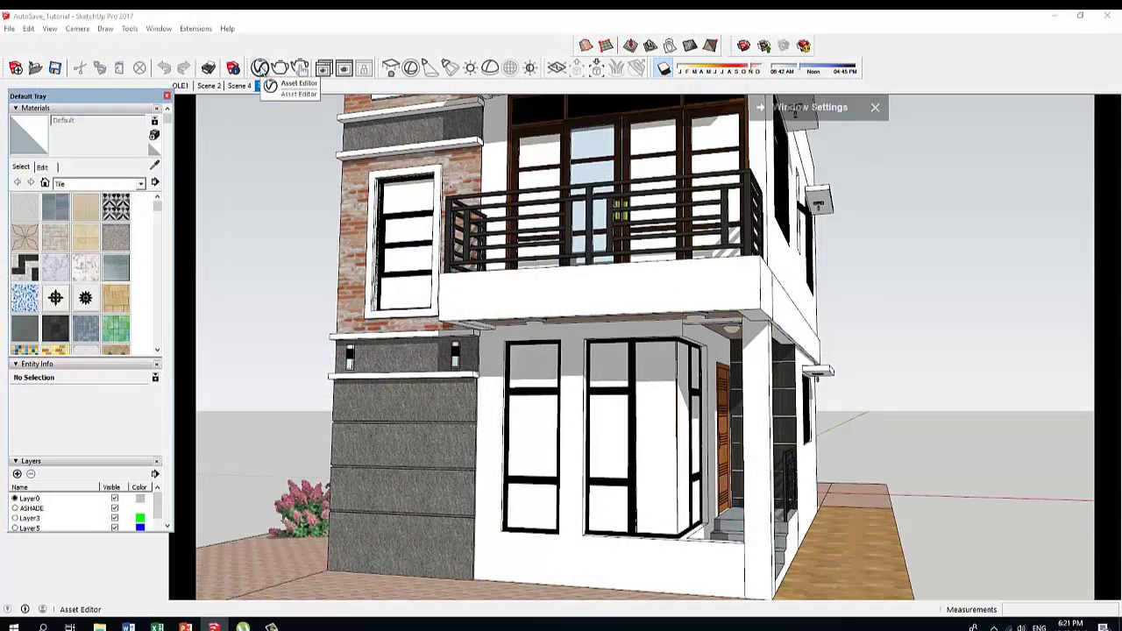
# Open the V-Ray Asset Editor, move it aside, and add a new Generic material
pyautogui.click(259, 68)
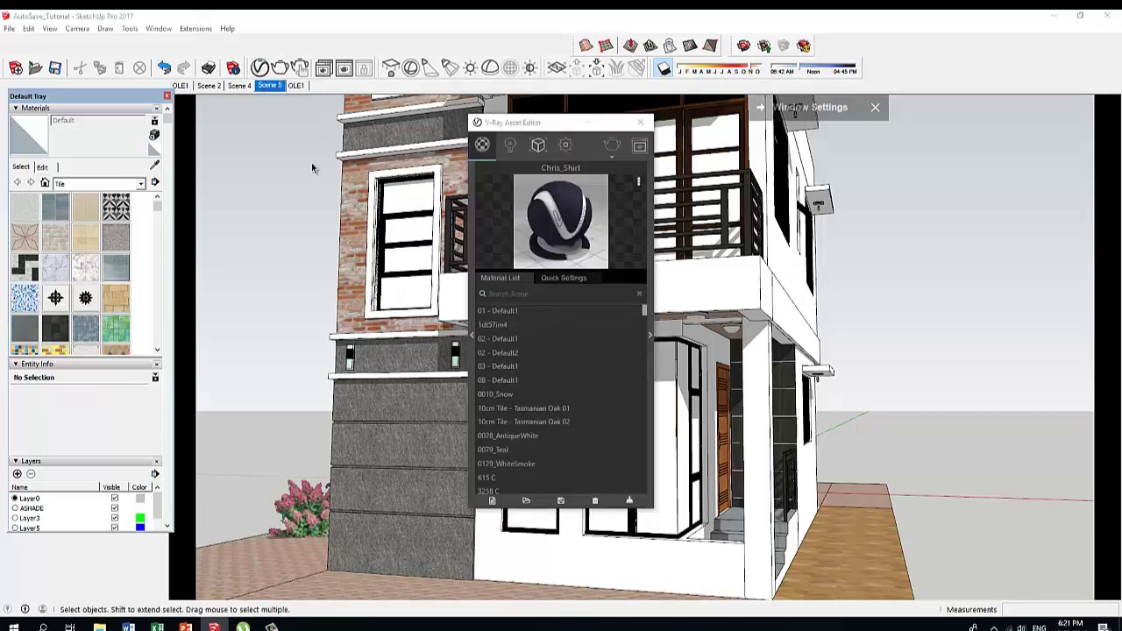
pyautogui.moveTo(561, 122); pyautogui.dragTo(413, 65)
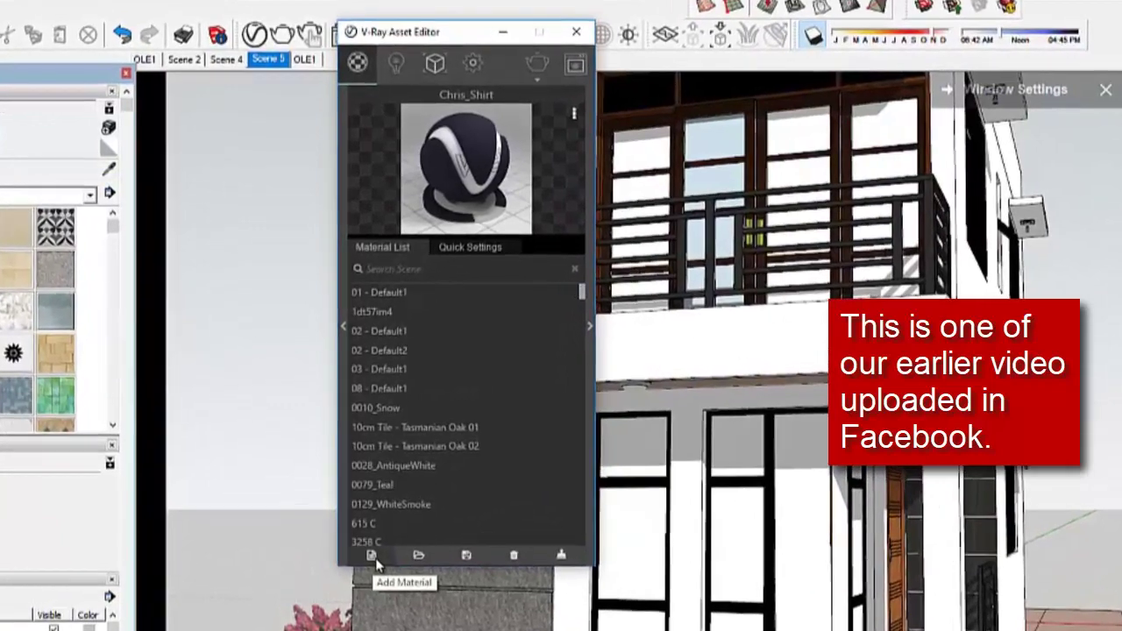
pyautogui.click(378, 573)
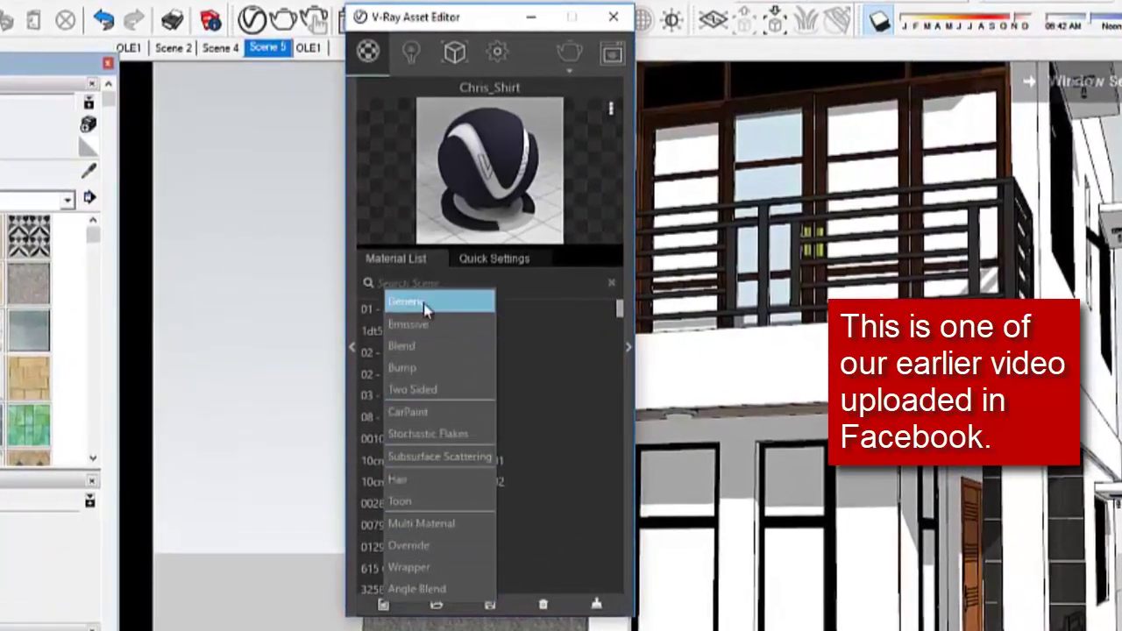
pyautogui.click(423, 304)
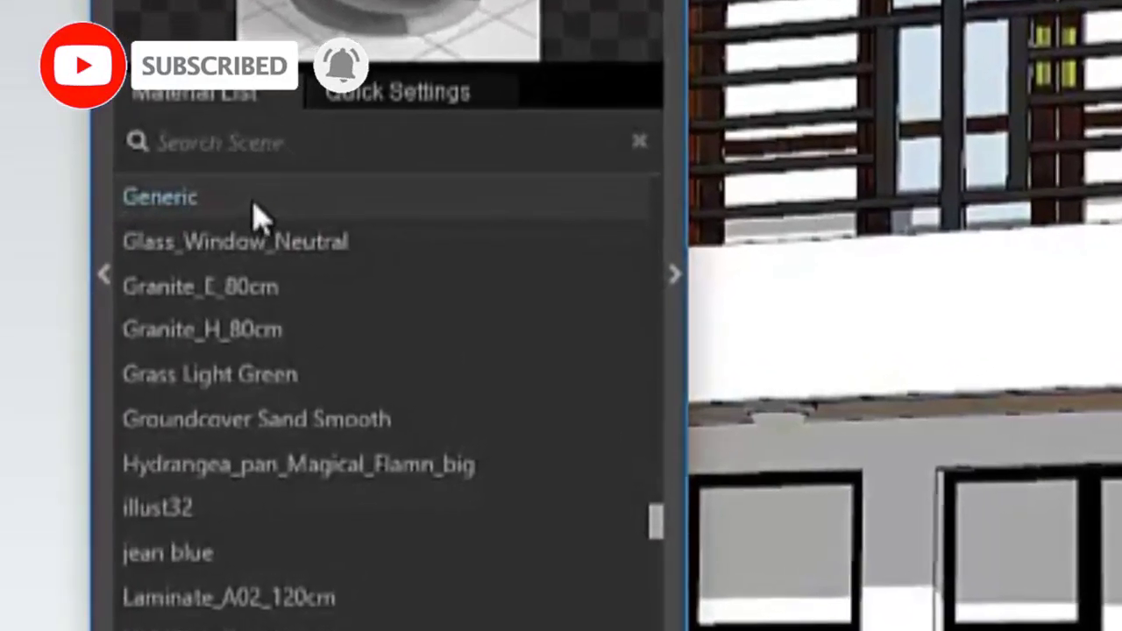
# Rename the Generic material to 'My Glass' and expand its full VRayBRDF settings
pyautogui.rightClick(235, 192)
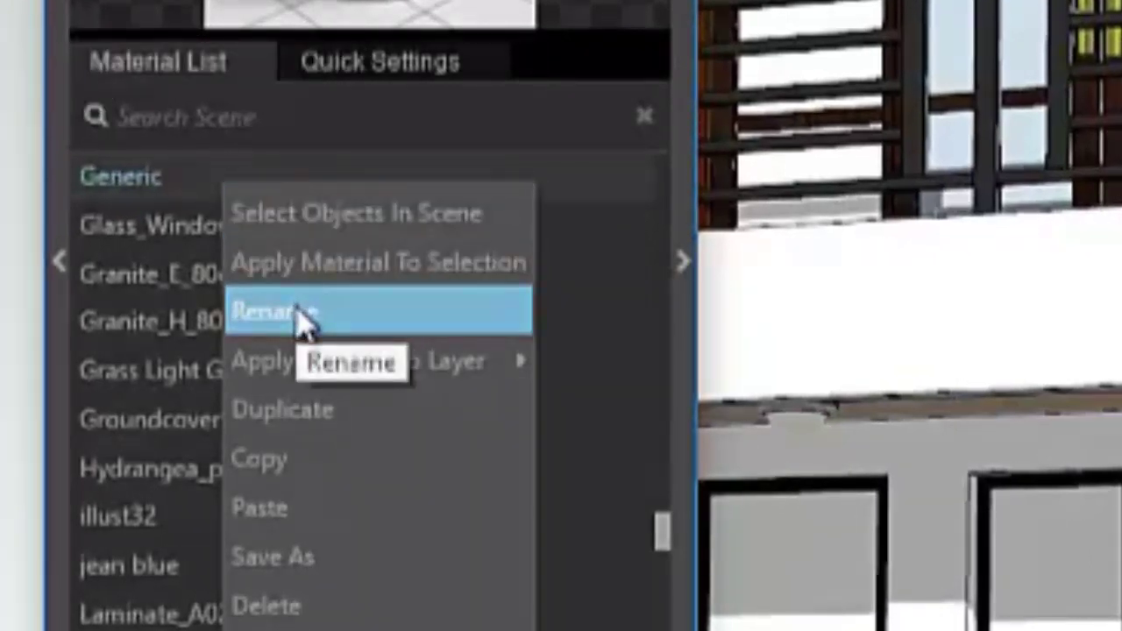
pyautogui.click(297, 317)
pyautogui.press('BackSpace')
pyautogui.press('BackSpace')
pyautogui.press('BackSpace')
pyautogui.press('BackSpace')
pyautogui.press('BackSpace')
pyautogui.press('BackSpace')
pyautogui.press('BackSpace')
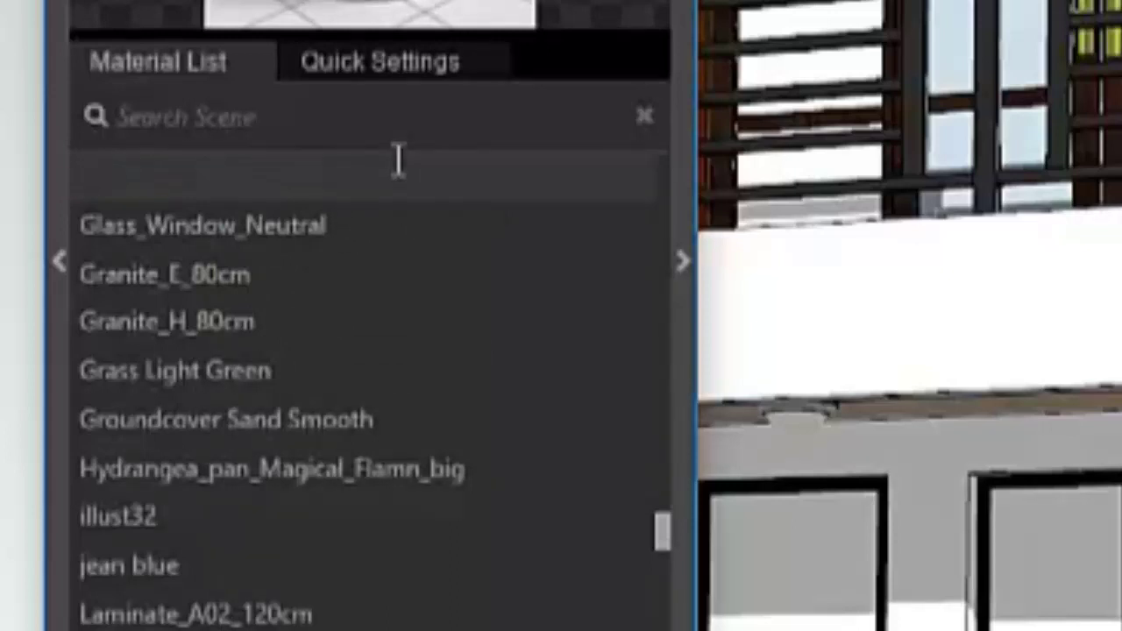
pyautogui.write('My G')
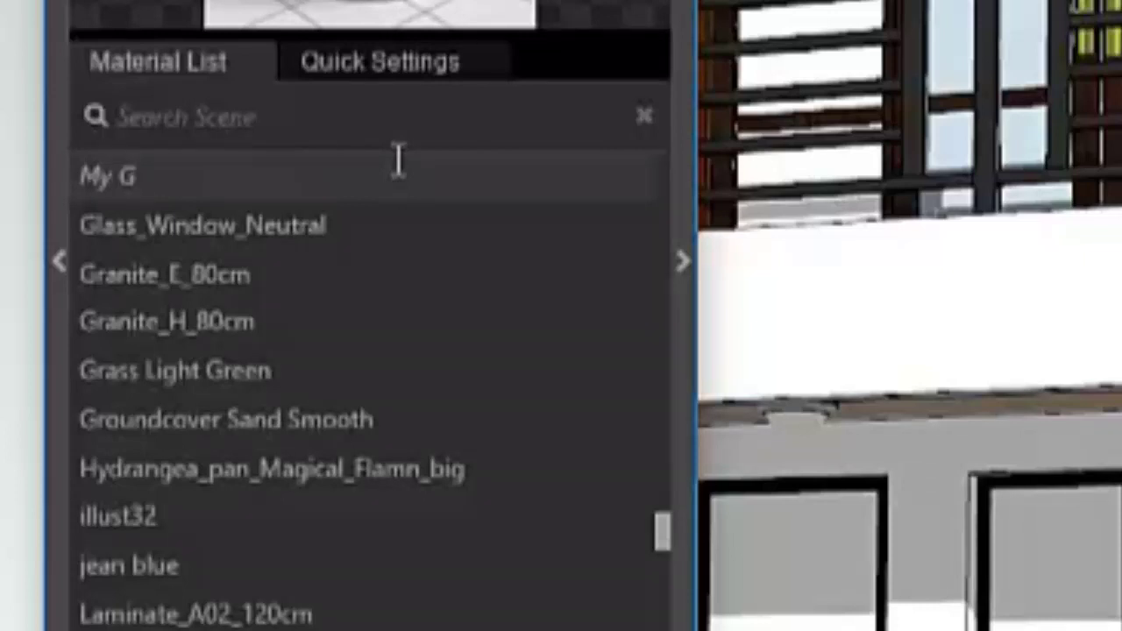
pyautogui.write('lass')
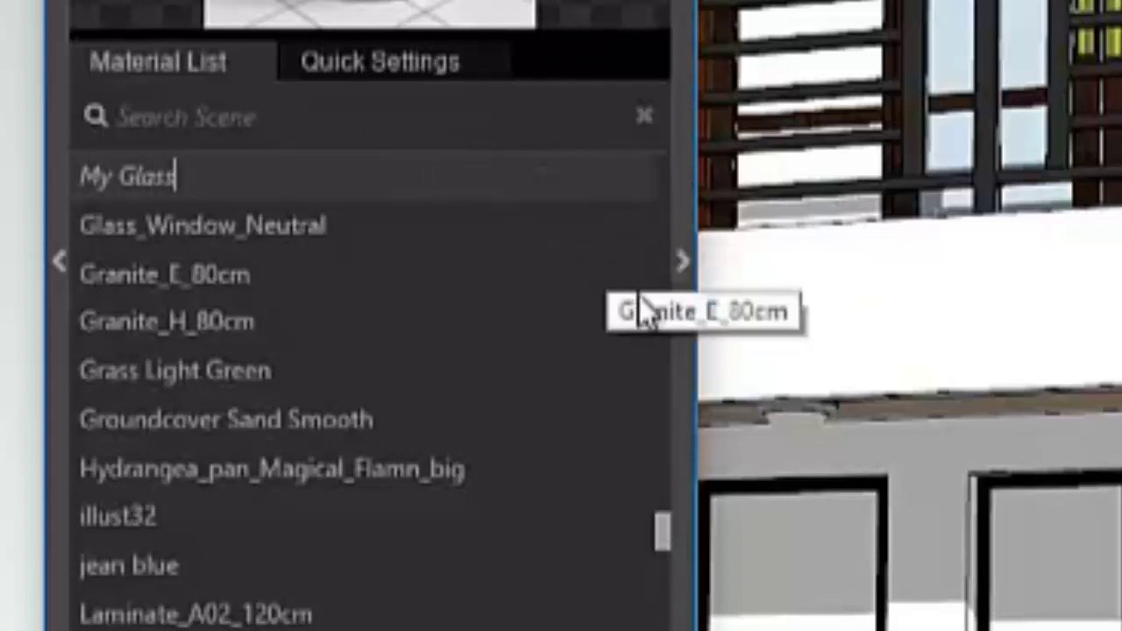
pyautogui.click(682, 263)
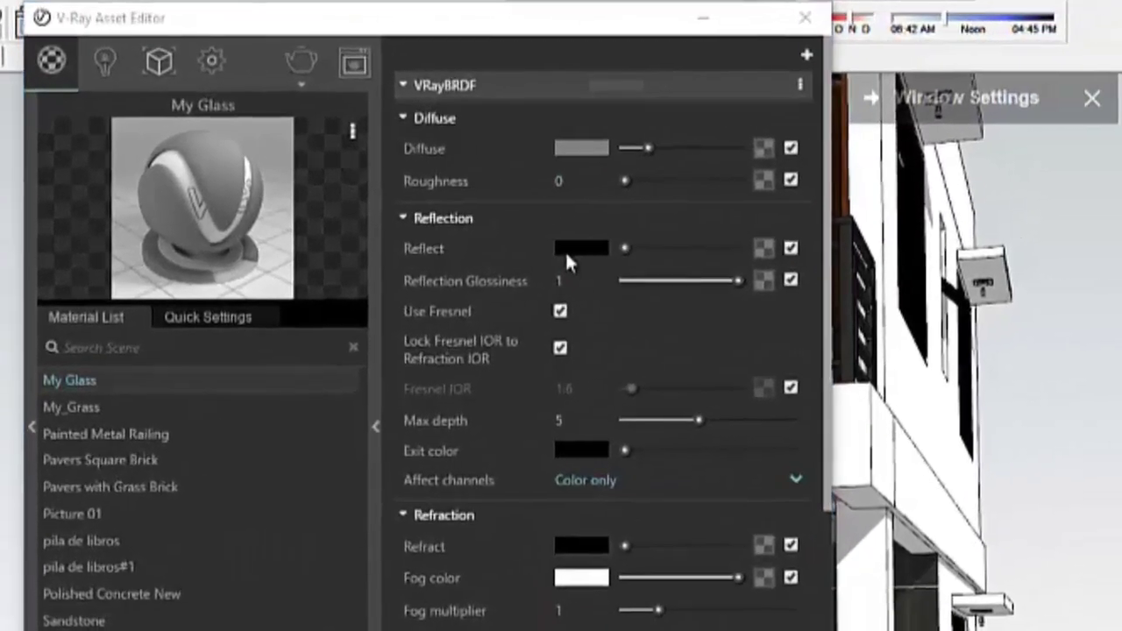
# Set the My Glass Reflect colour to RGB 250, 250, 250
pyautogui.click(649, 237)
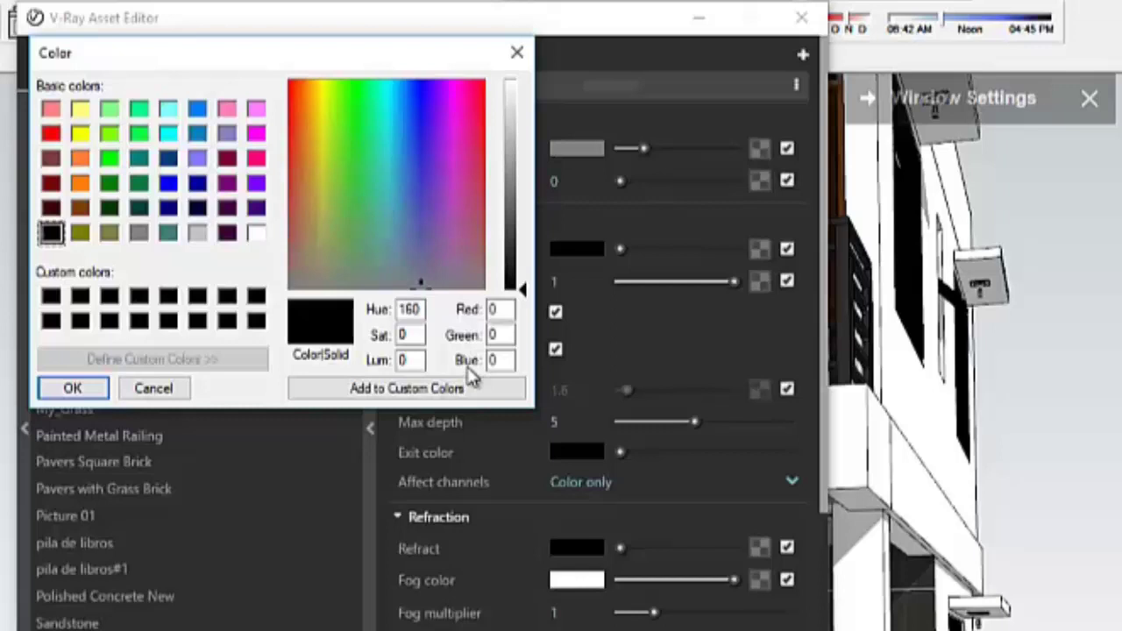
pyautogui.doubleClick(504, 311)
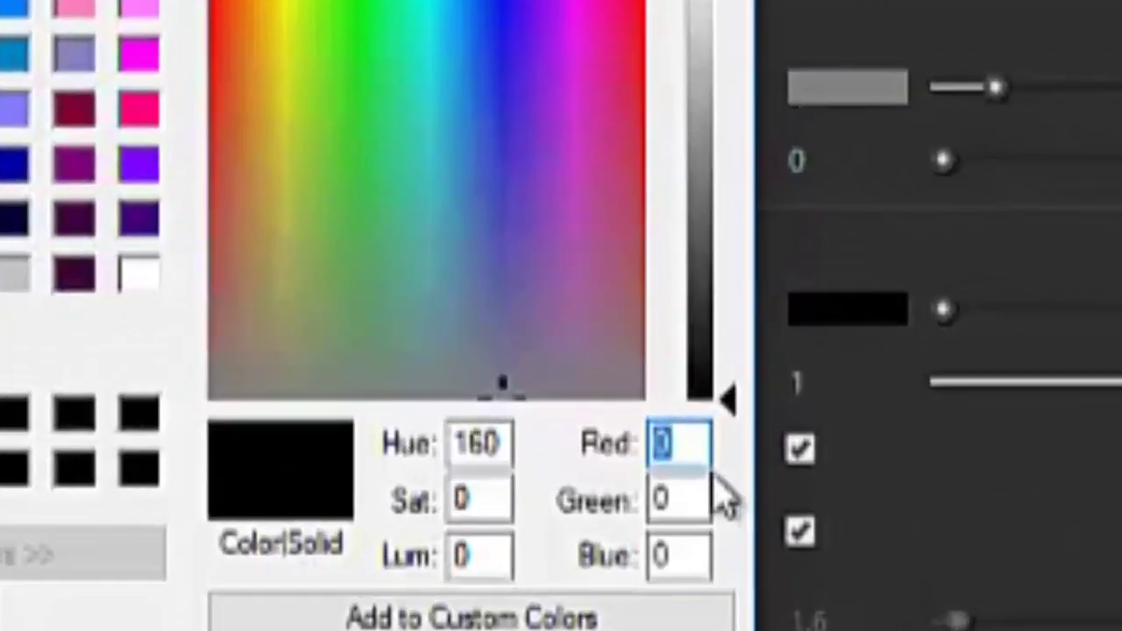
pyautogui.write('250')
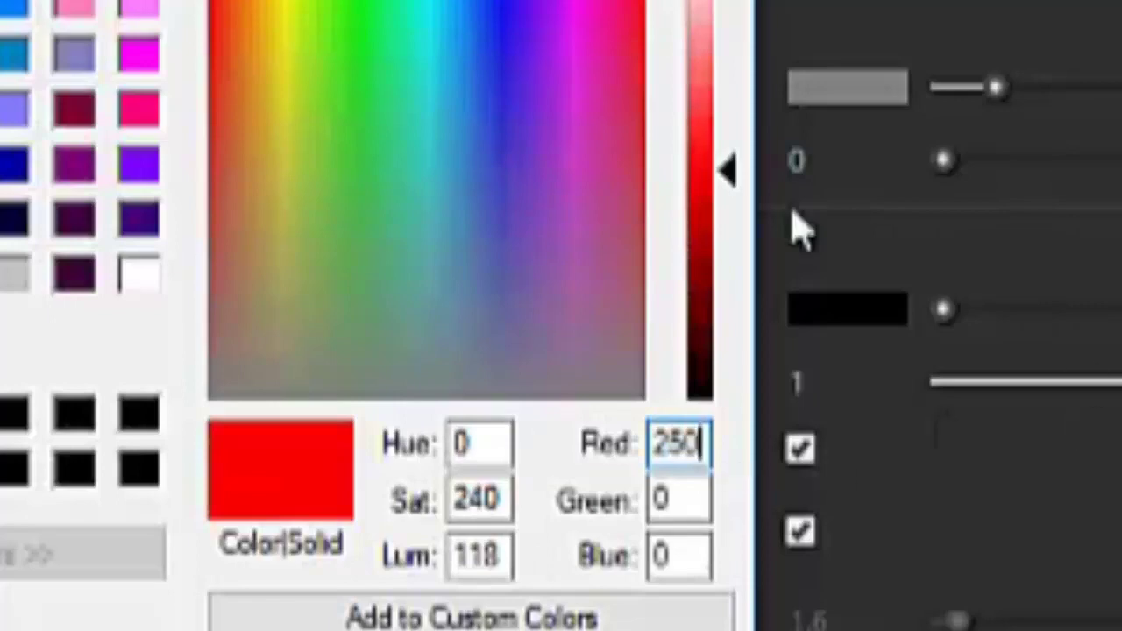
pyautogui.click(692, 502)
pyautogui.doubleClick(692, 501)
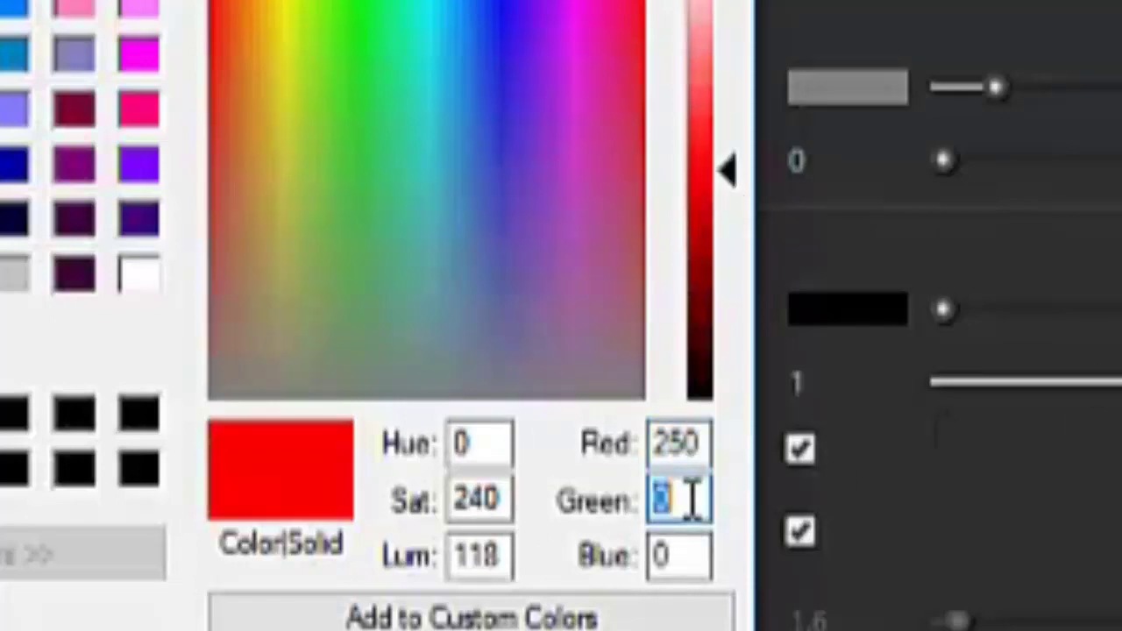
pyautogui.write('250')
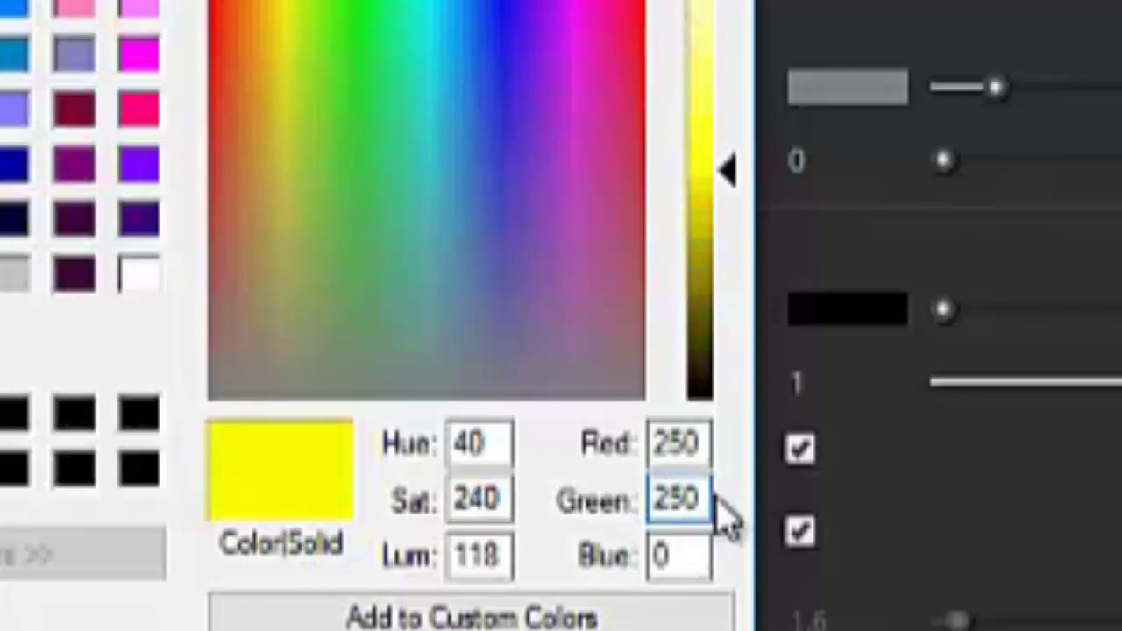
pyautogui.click(693, 552)
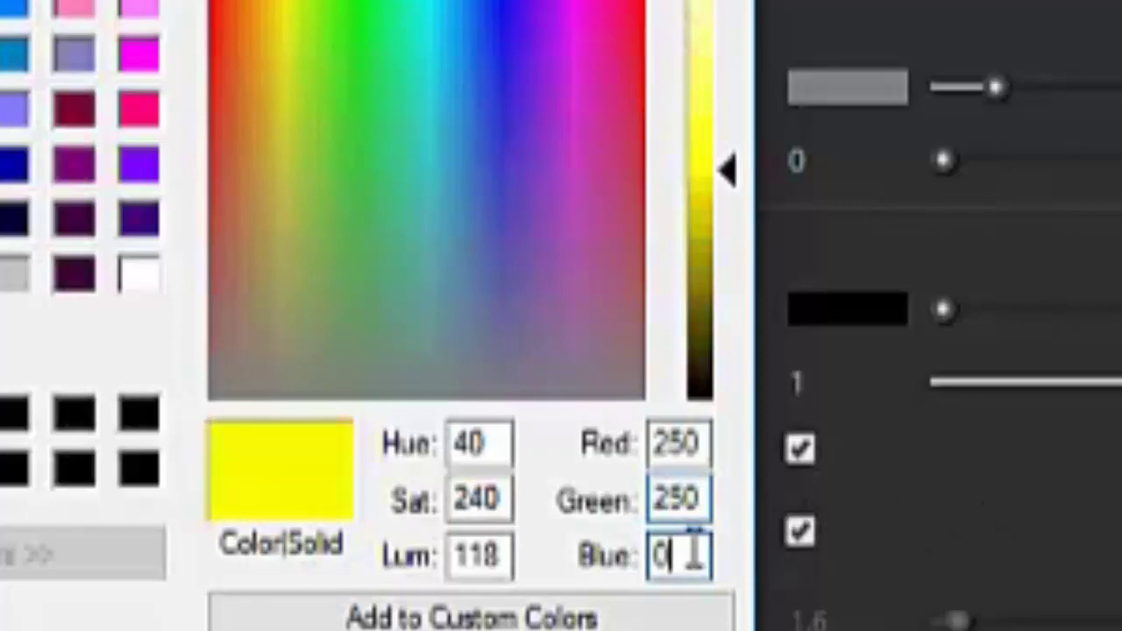
pyautogui.doubleClick(693, 554)
pyautogui.write('250')
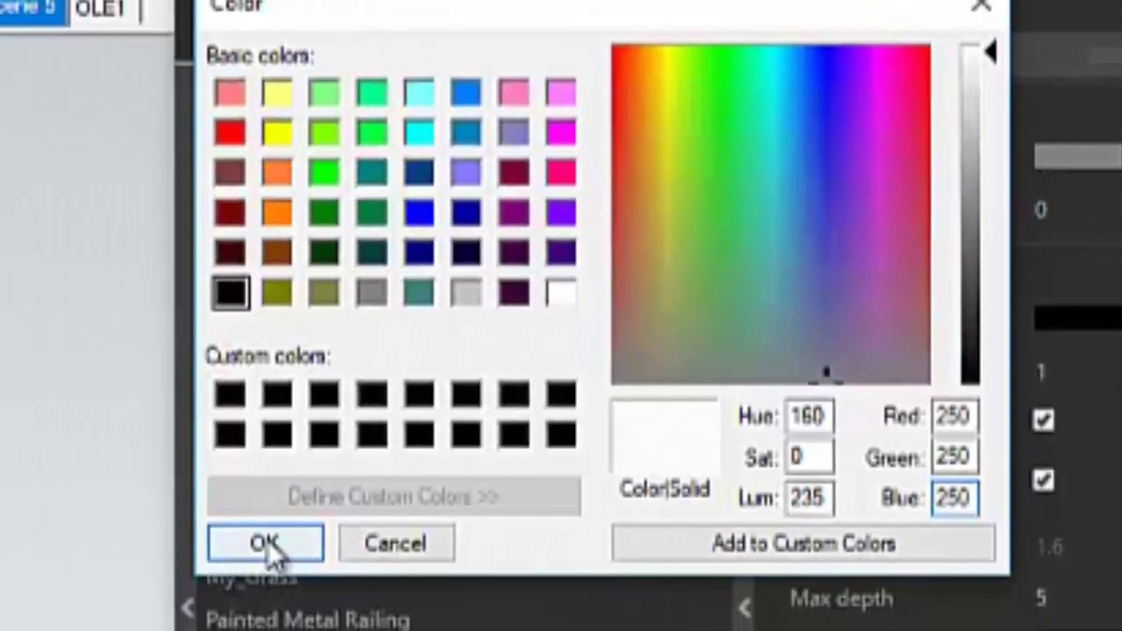
pyautogui.click(267, 541)
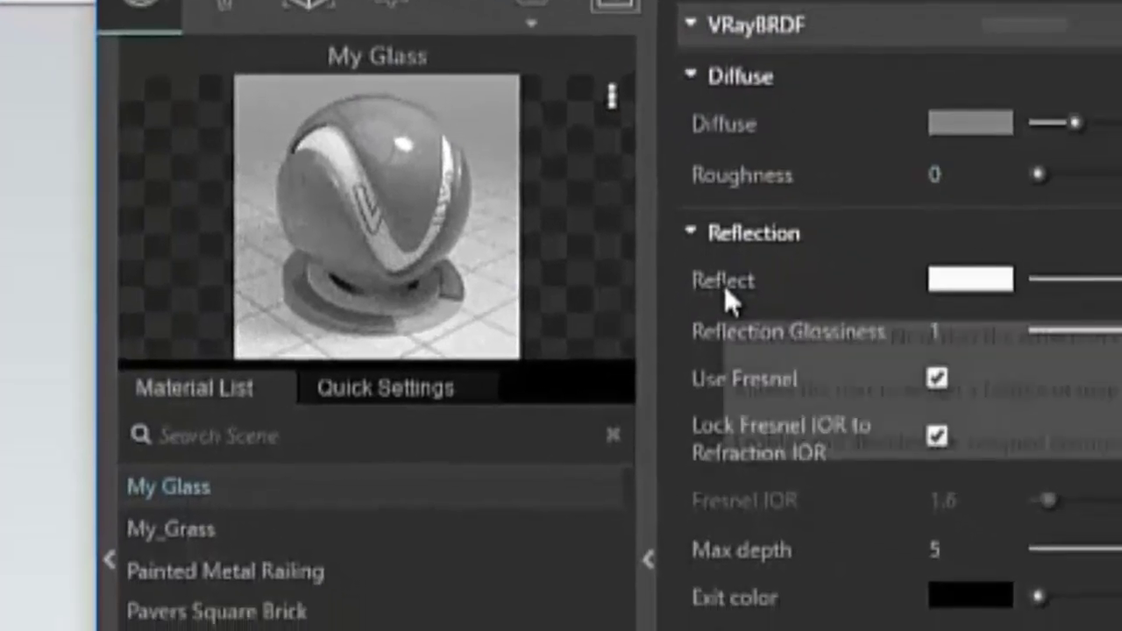
# Paste white into the My Glass Refract colour swatch so the material turns transparent
pyautogui.moveTo(823, 329)
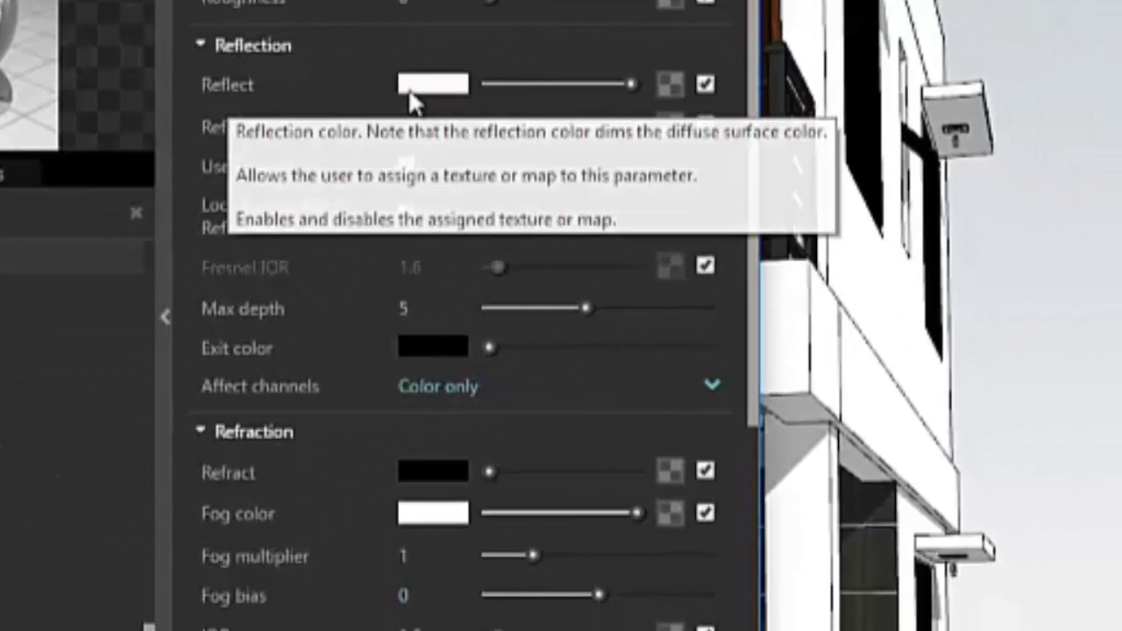
pyautogui.moveTo(641, 167)
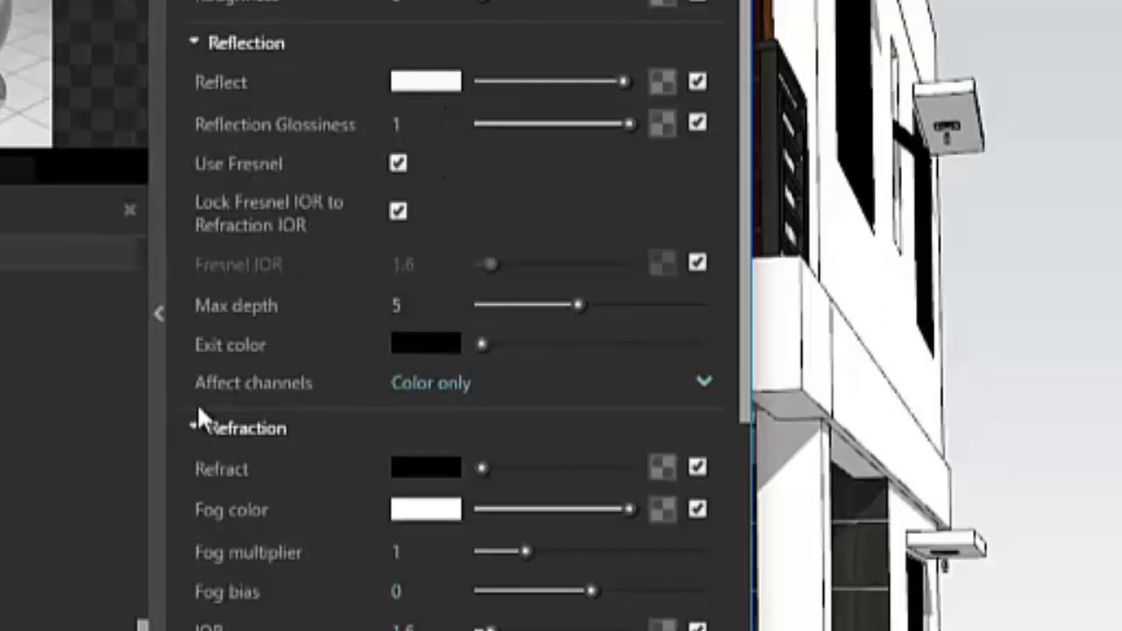
pyautogui.moveTo(422, 465)
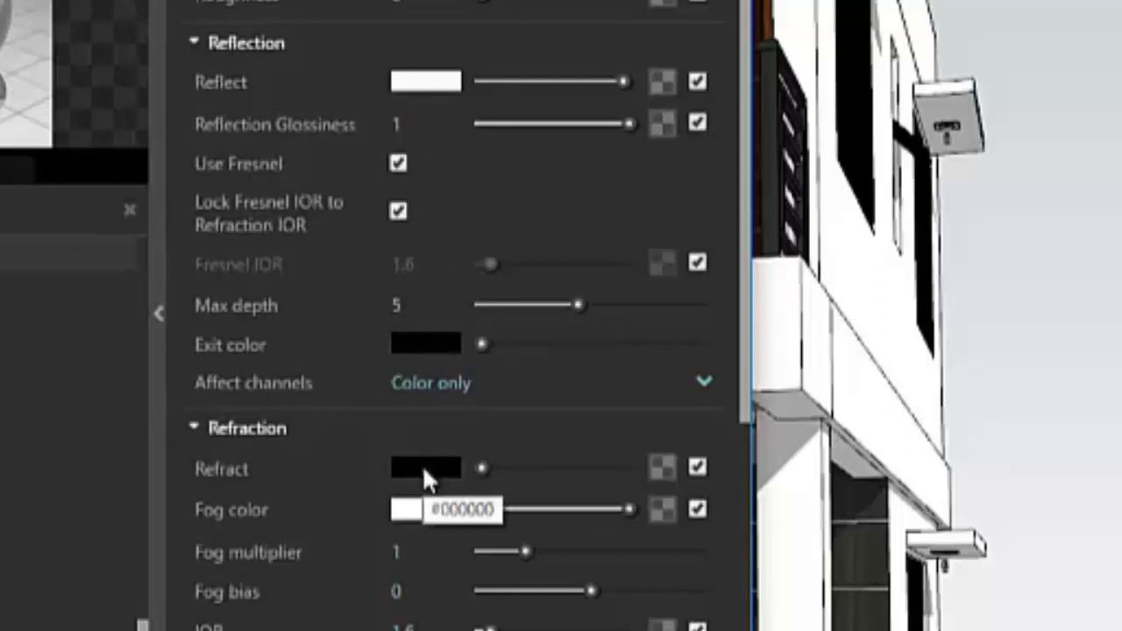
pyautogui.rightClick(423, 468)
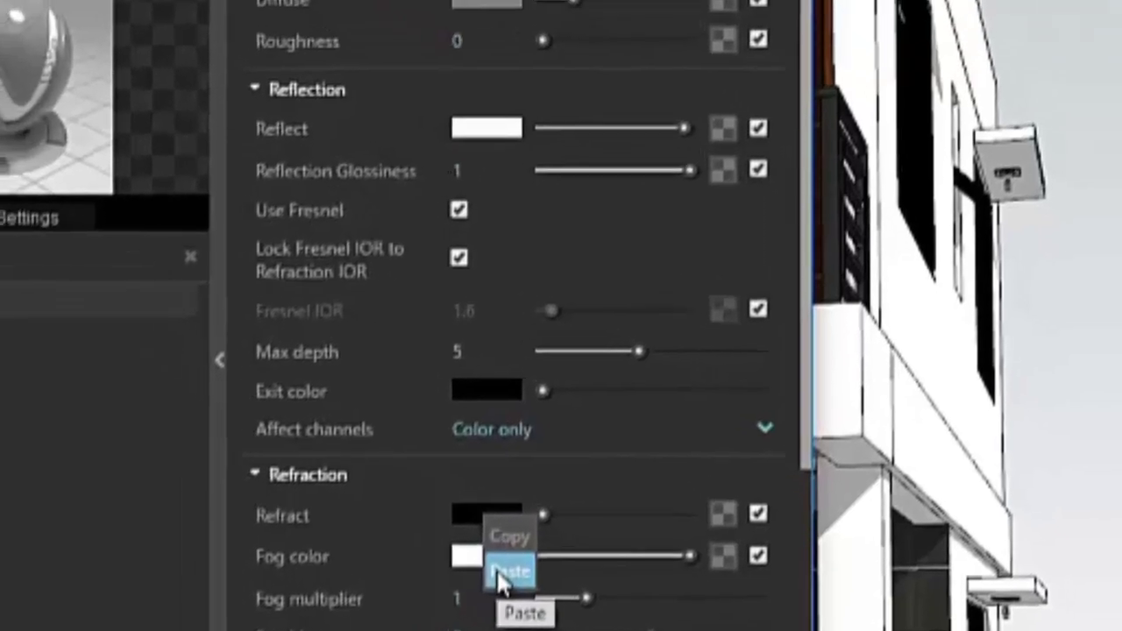
pyautogui.click(447, 526)
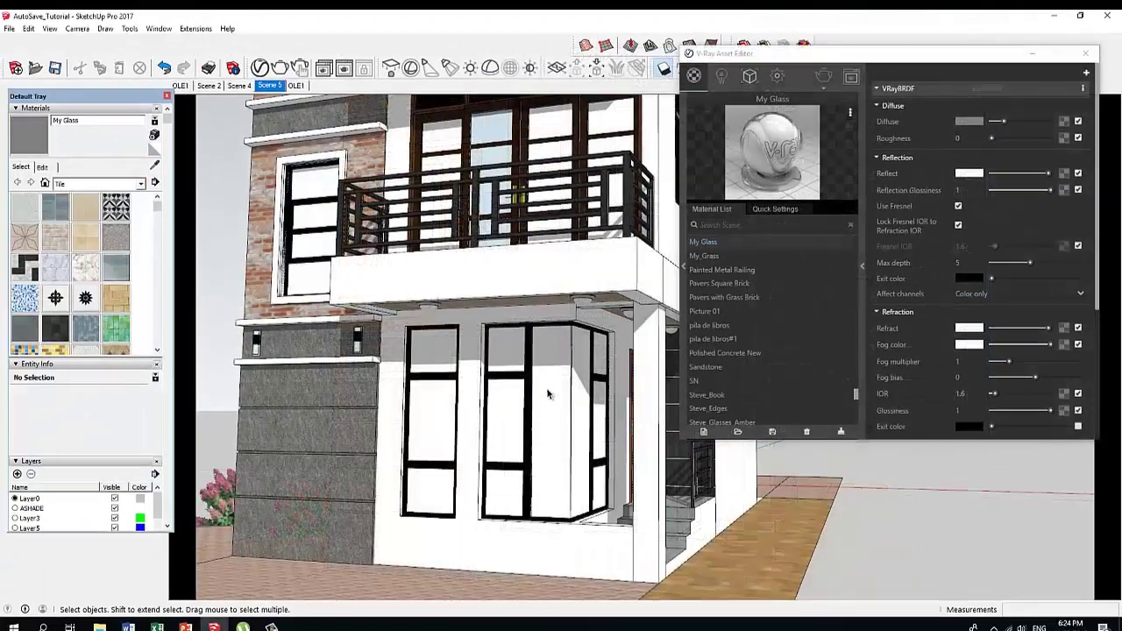
# Apply My Glass to the middle glass pane of the ground-floor window
pyautogui.doubleClick(547, 386)
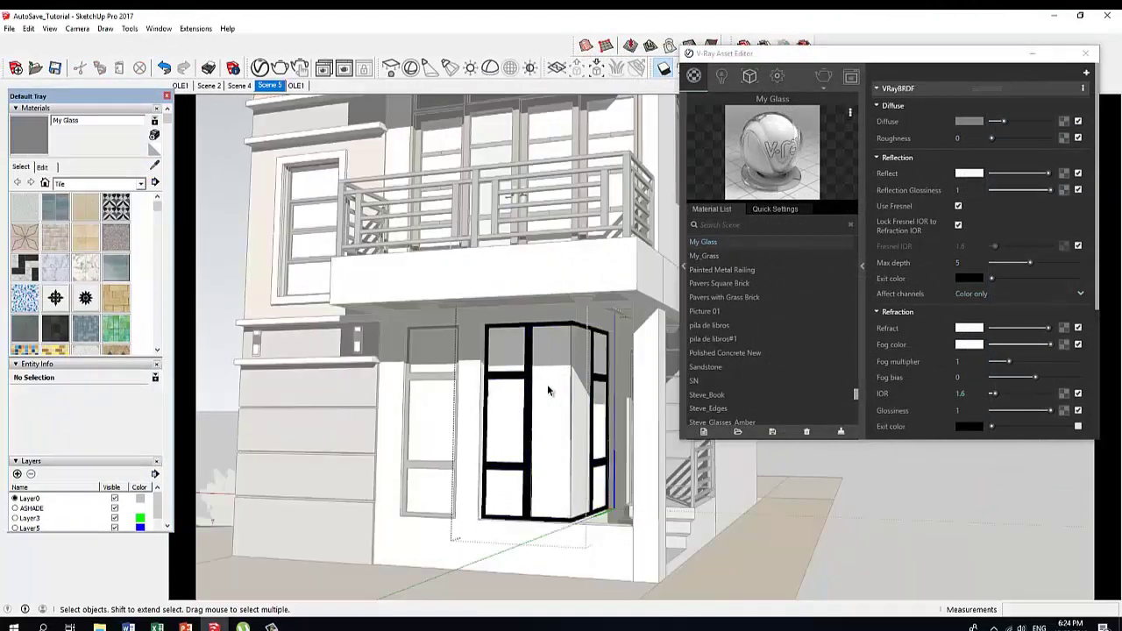
pyautogui.click(547, 388)
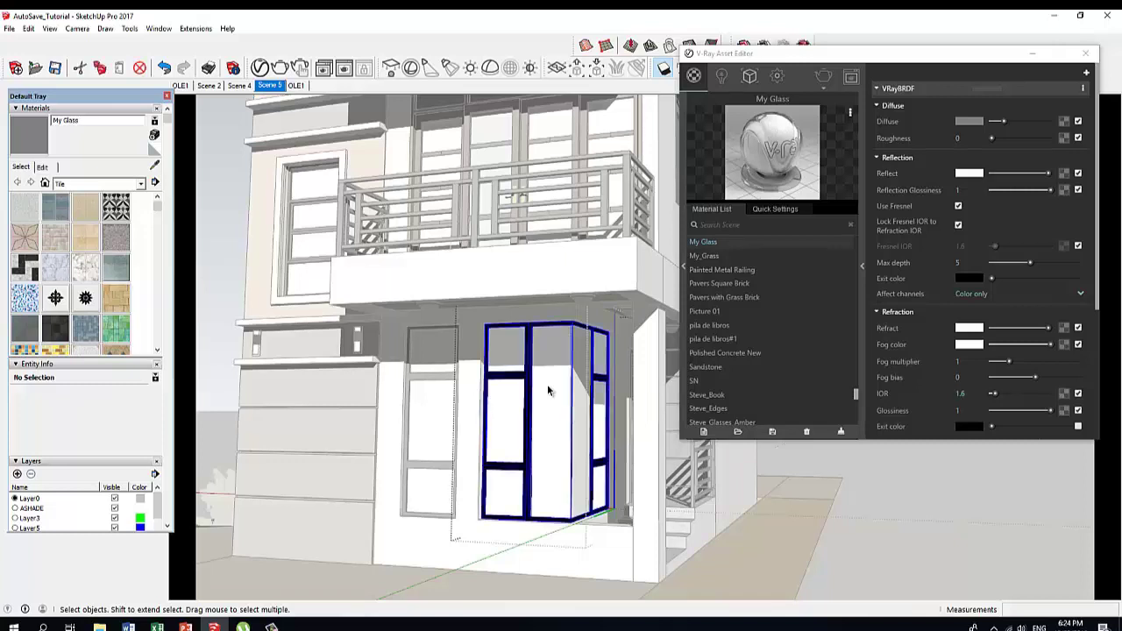
pyautogui.doubleClick(548, 388)
pyautogui.click(548, 388)
pyautogui.doubleClick(547, 388)
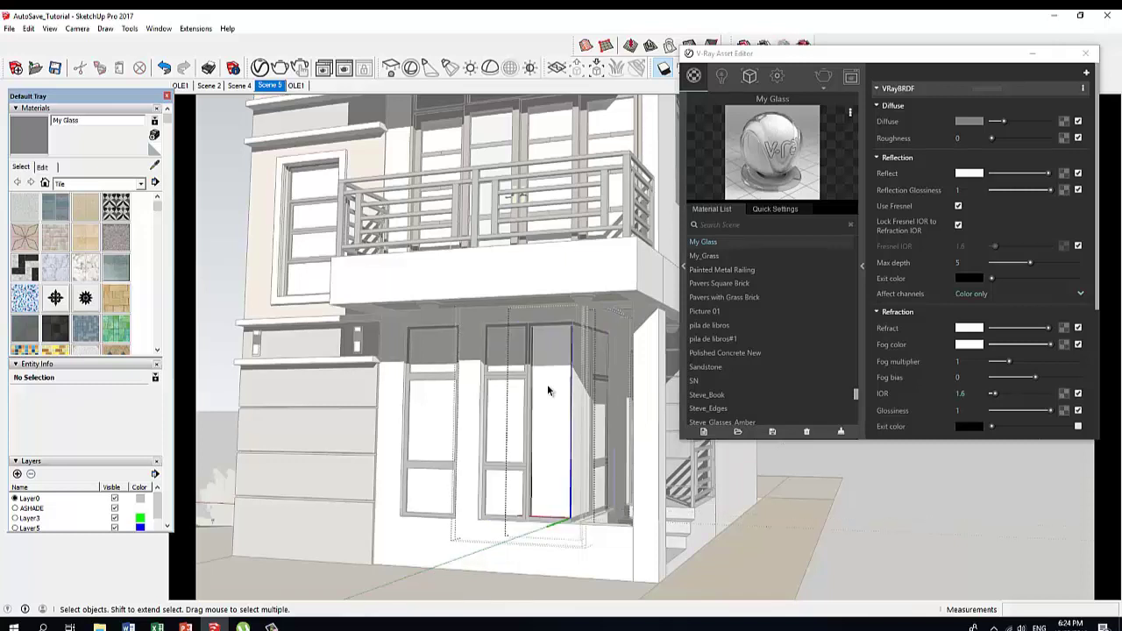
pyautogui.click(548, 388)
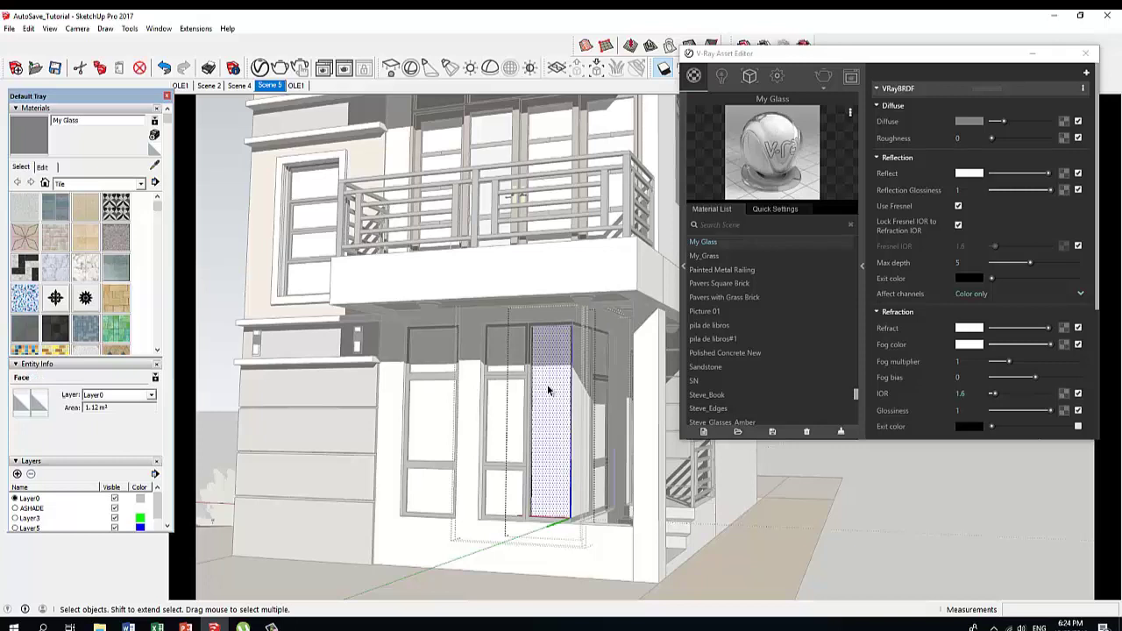
pyautogui.rightClick(771, 250)
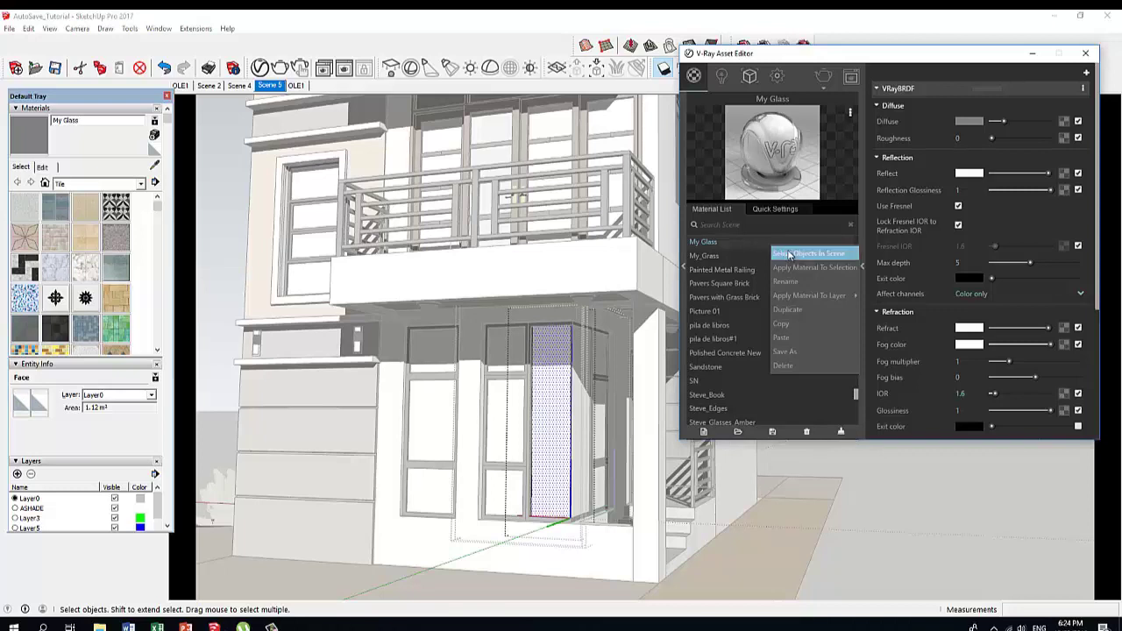
pyautogui.click(789, 266)
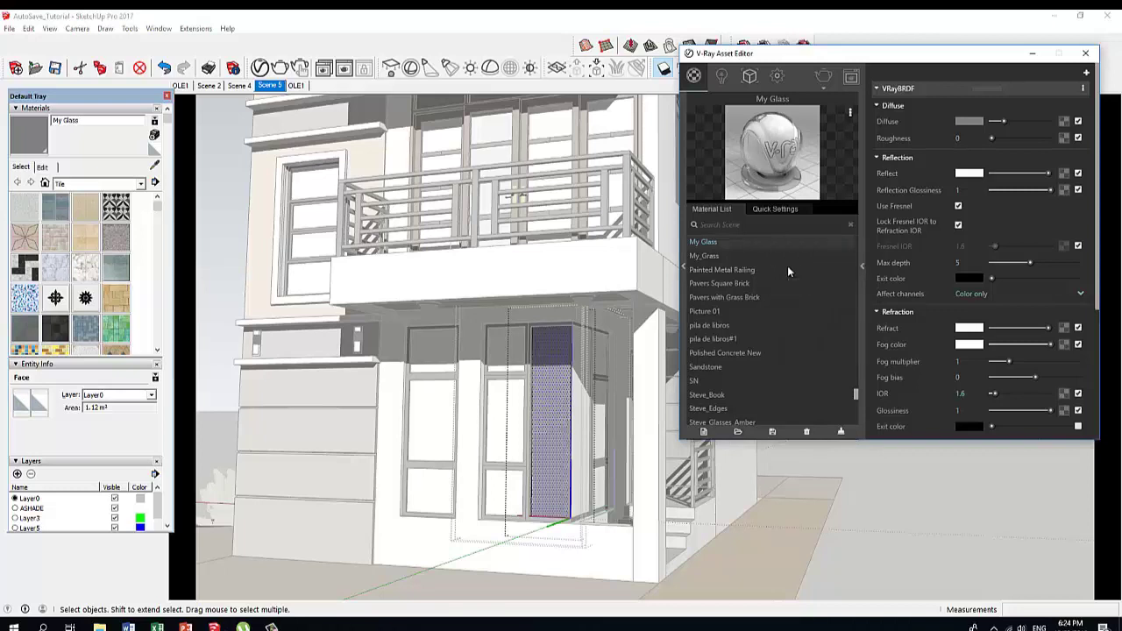
# Apply My Glass to the corner window's upper-left, middle-left and lower-left panes
pyautogui.click(224, 202)
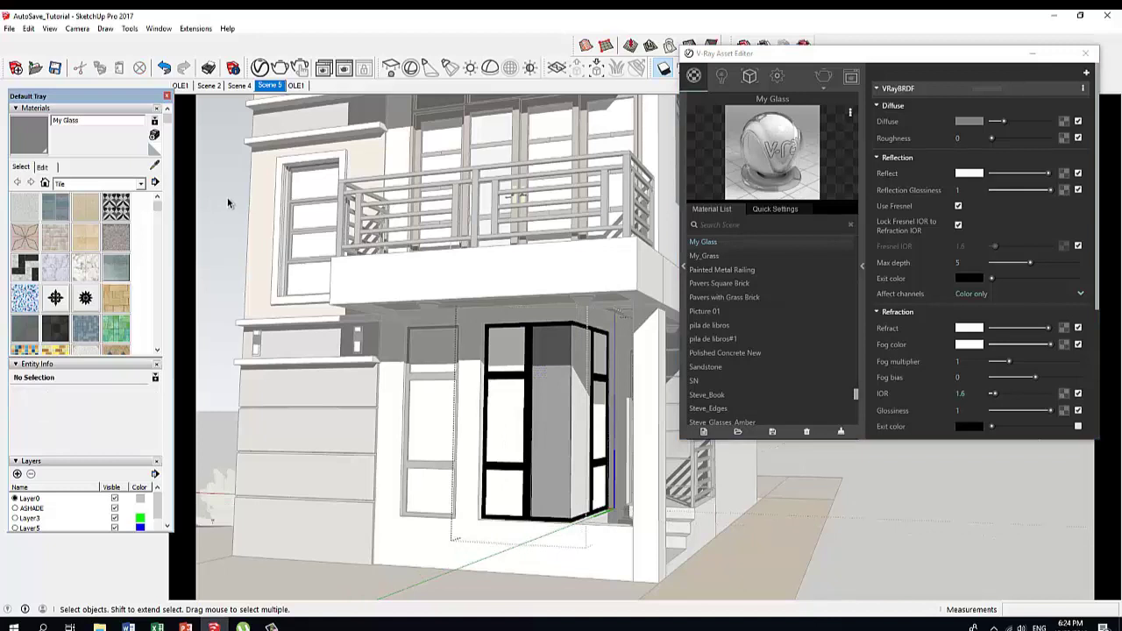
pyautogui.click(507, 357)
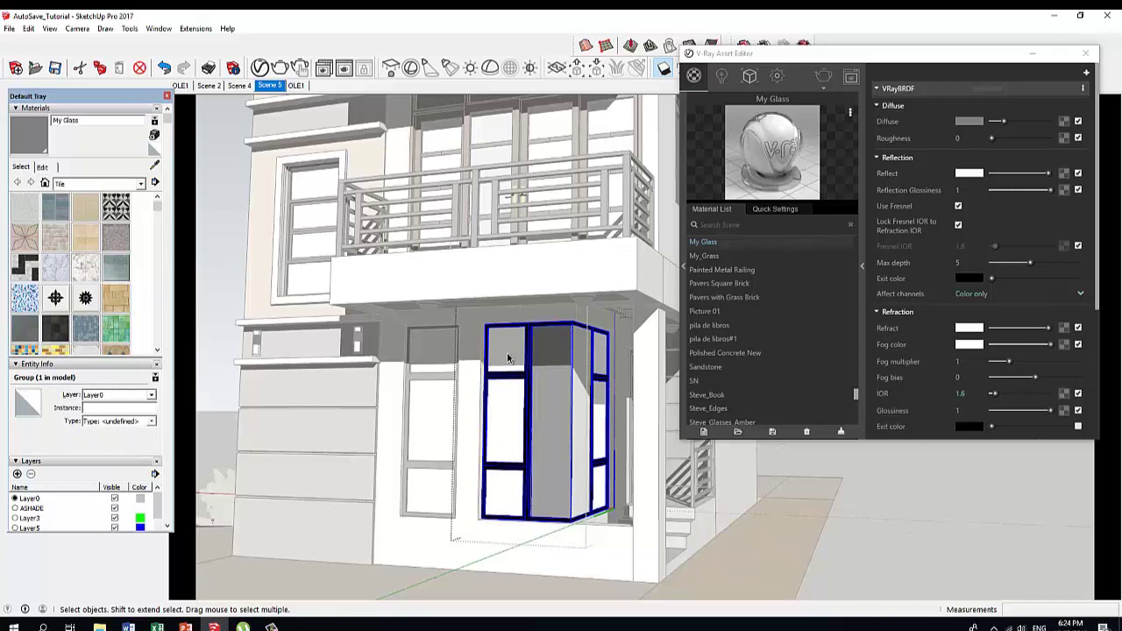
pyautogui.doubleClick(506, 352)
pyautogui.click(507, 360)
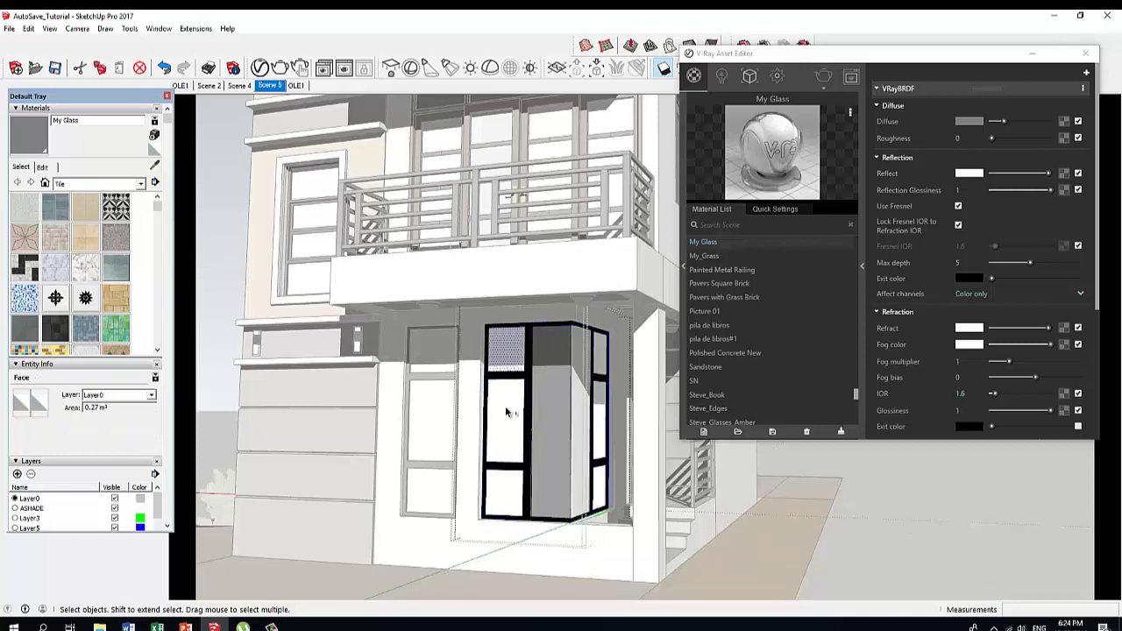
pyautogui.keyDown('shift'); pyautogui.click(505, 406); pyautogui.keyUp('shift')
pyautogui.keyDown('shift'); pyautogui.click(511, 496); pyautogui.keyUp('shift')
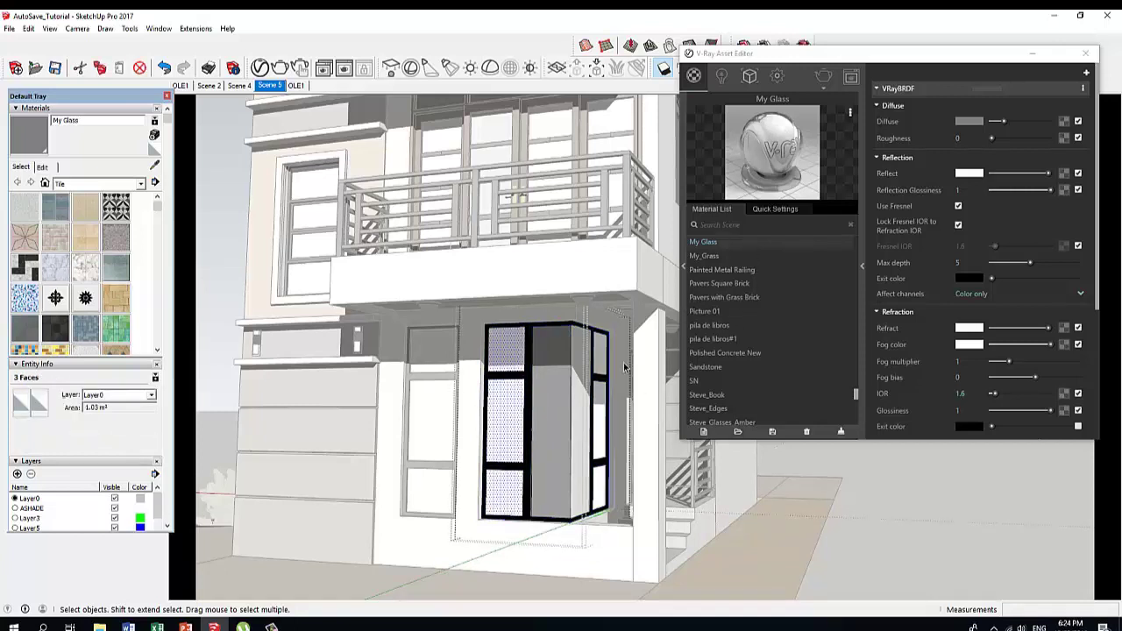
pyautogui.moveTo(624, 368); pyautogui.dragTo(568, 366, button='middle')
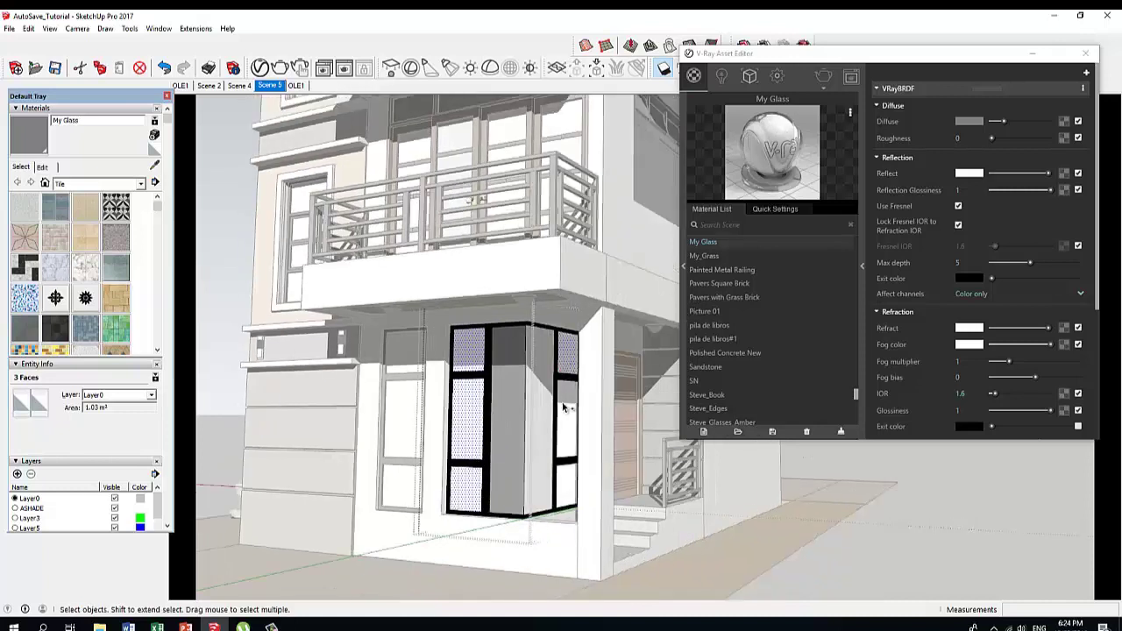
pyautogui.rightClick(719, 242)
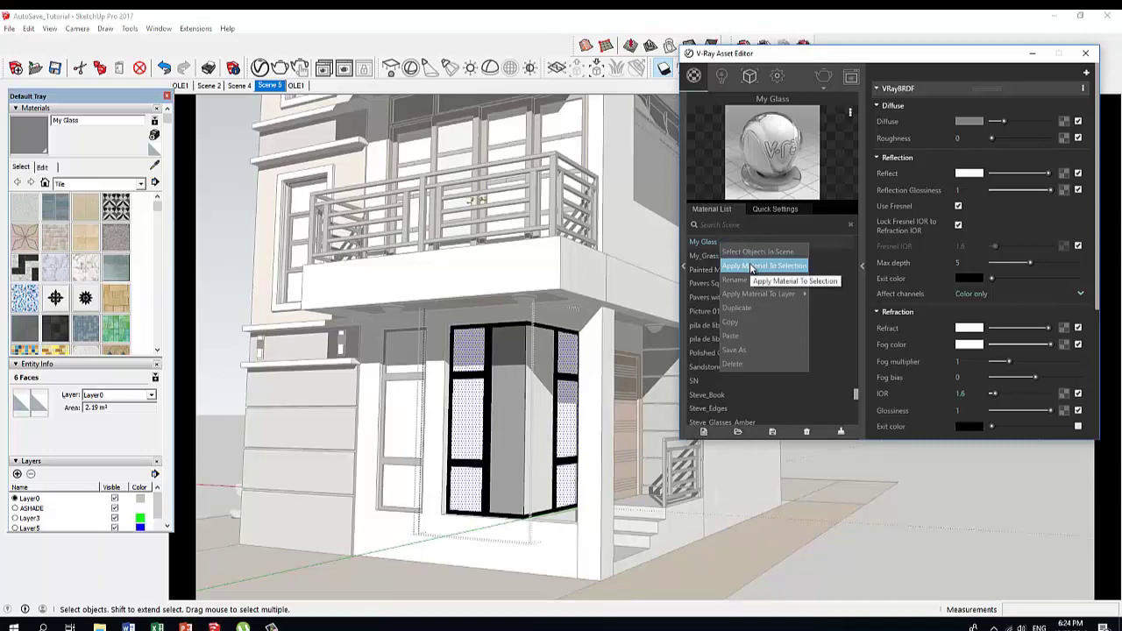
pyautogui.click(750, 266)
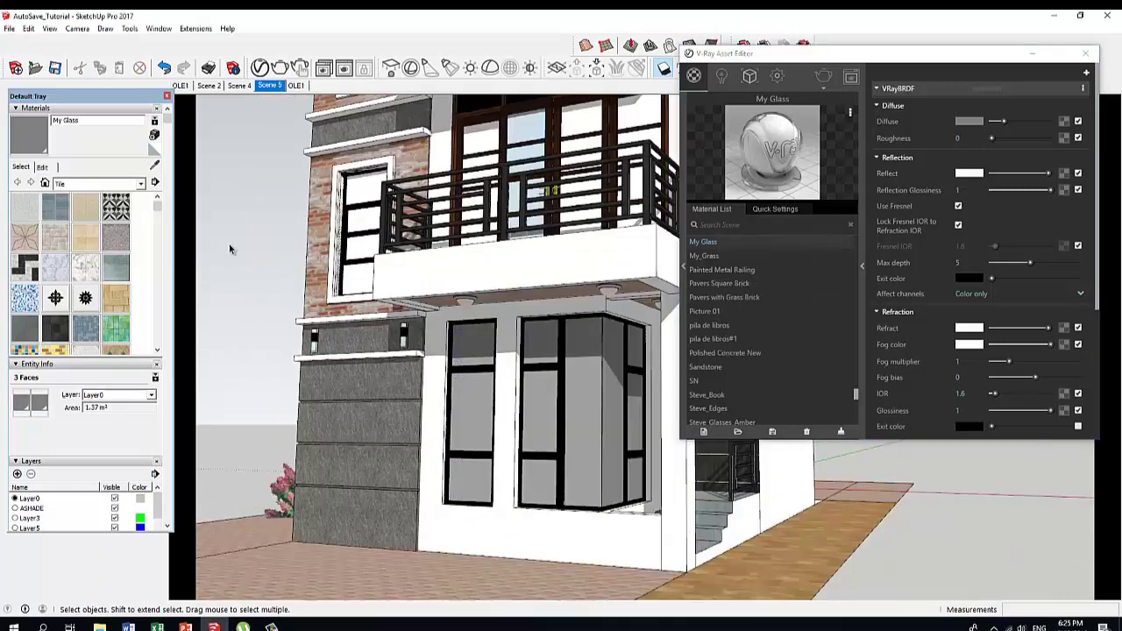
# Deselect everything, orbit the house slightly, and render the view with V-Ray
pyautogui.click(229, 243)
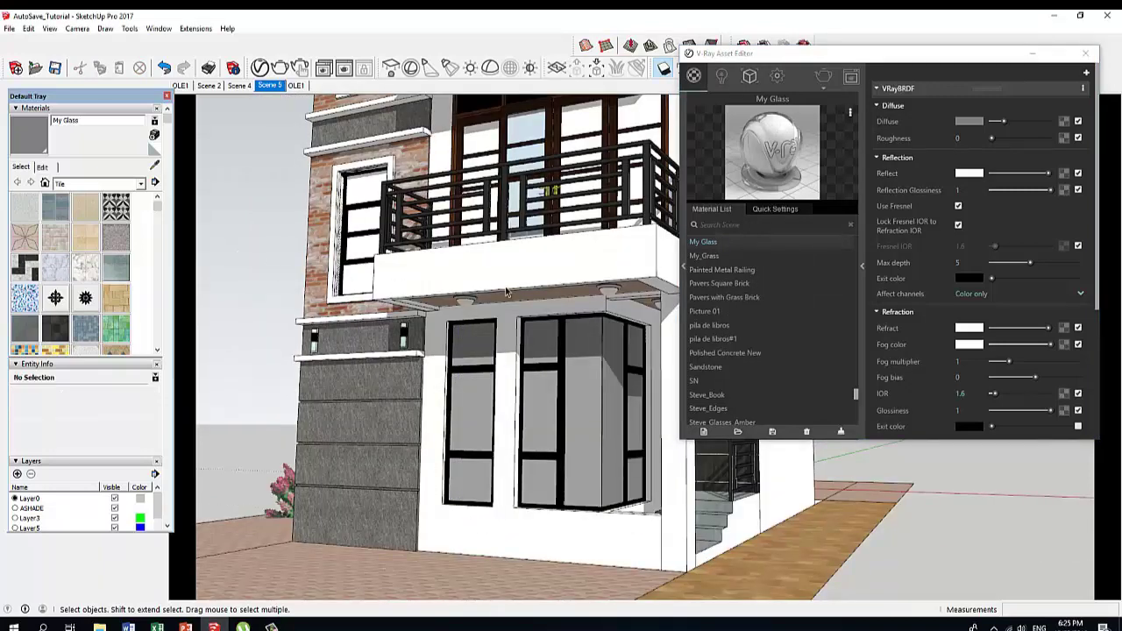
pyautogui.moveTo(487, 294); pyautogui.dragTo(511, 290, button='middle')
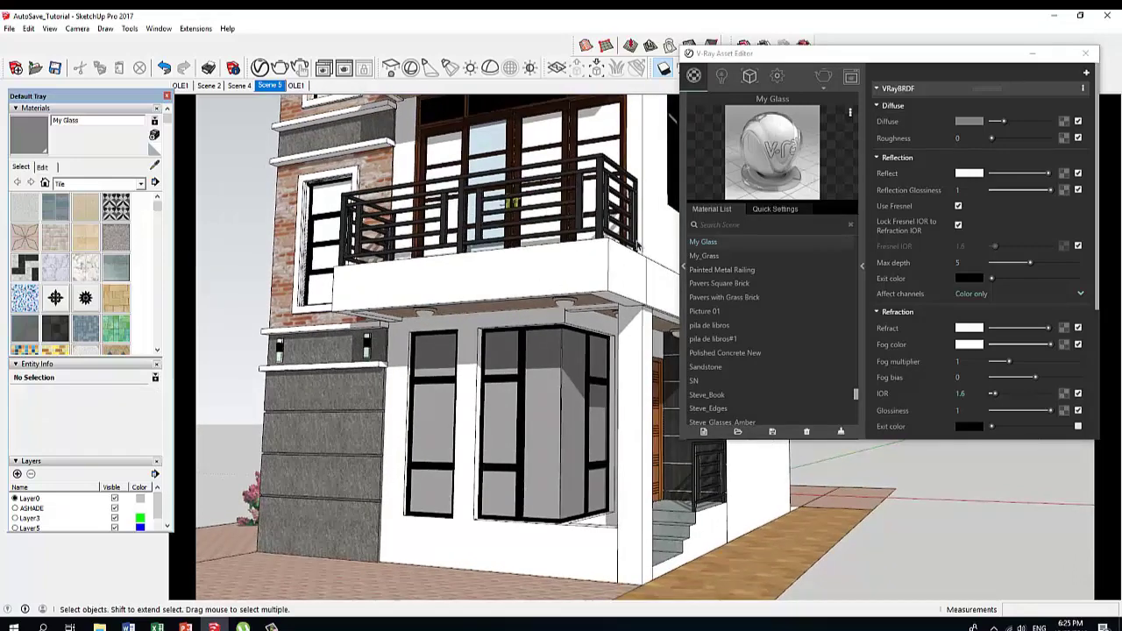
pyautogui.click(824, 79)
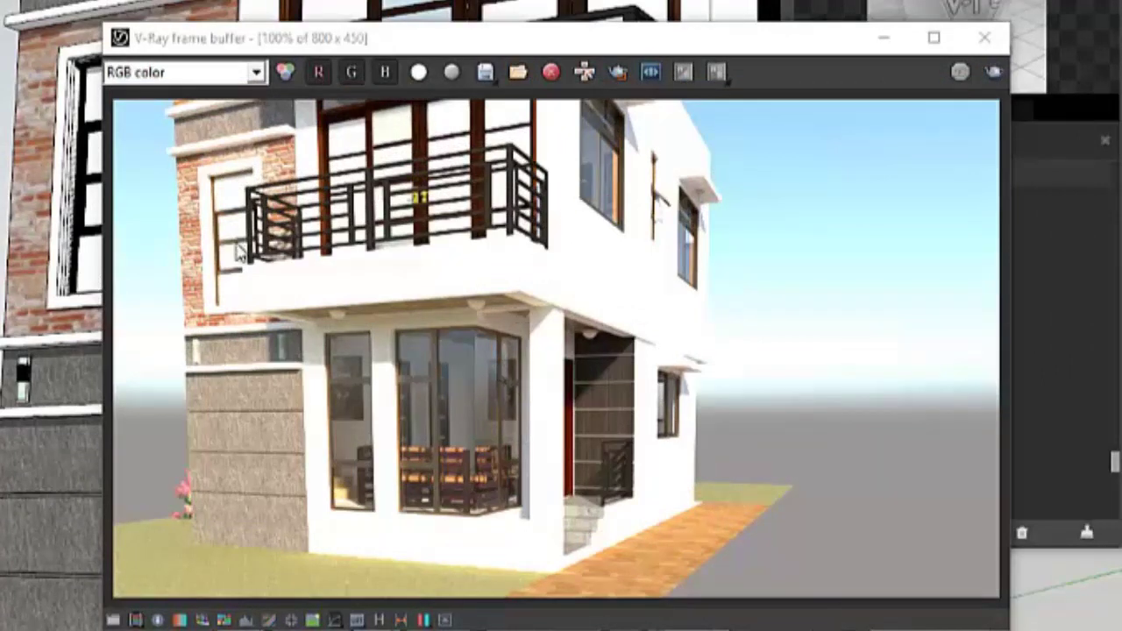
# Close the V-Ray frame buffer and progress window, then frame the upper balcony doors
pyautogui.click(975, 38)
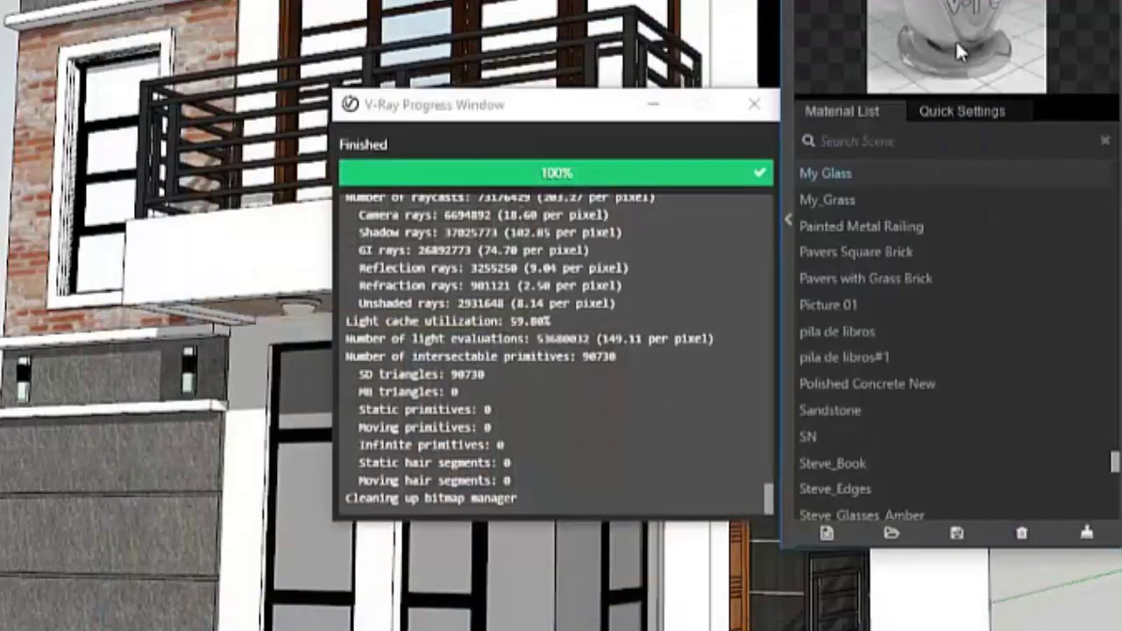
pyautogui.click(755, 106)
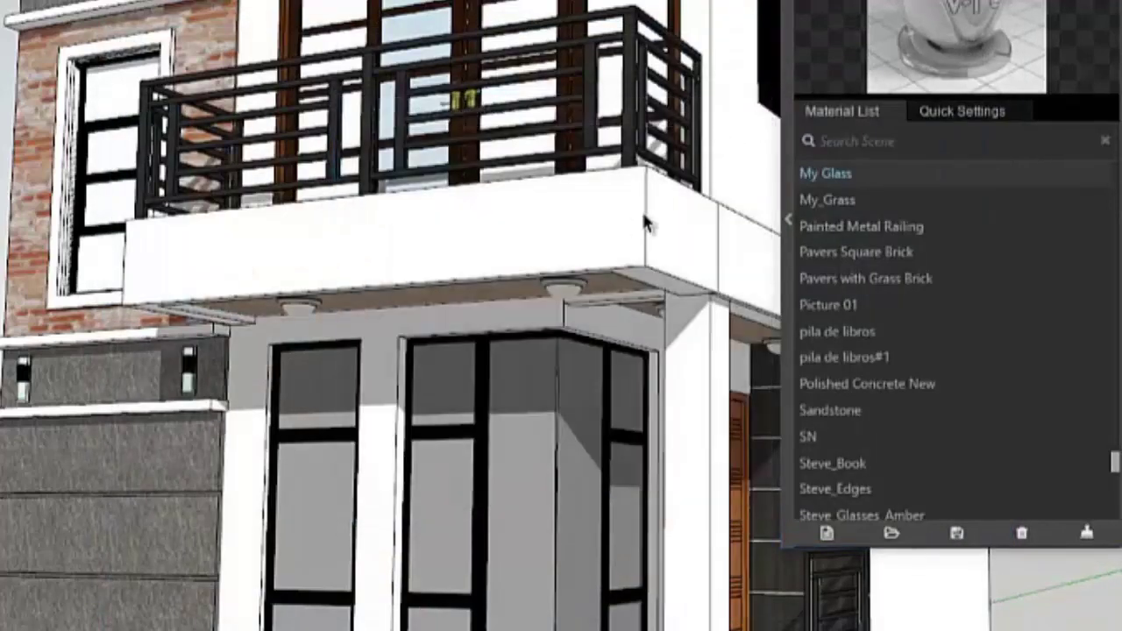
pyautogui.moveTo(543, 138)
pyautogui.mouseDown(button='middle')
pyautogui.moveTo(500, 303)
pyautogui.moveTo(504, 378)
pyautogui.moveTo(529, 288)
pyautogui.mouseUp(button='middle')
pyautogui.scroll(5, 528, 281)
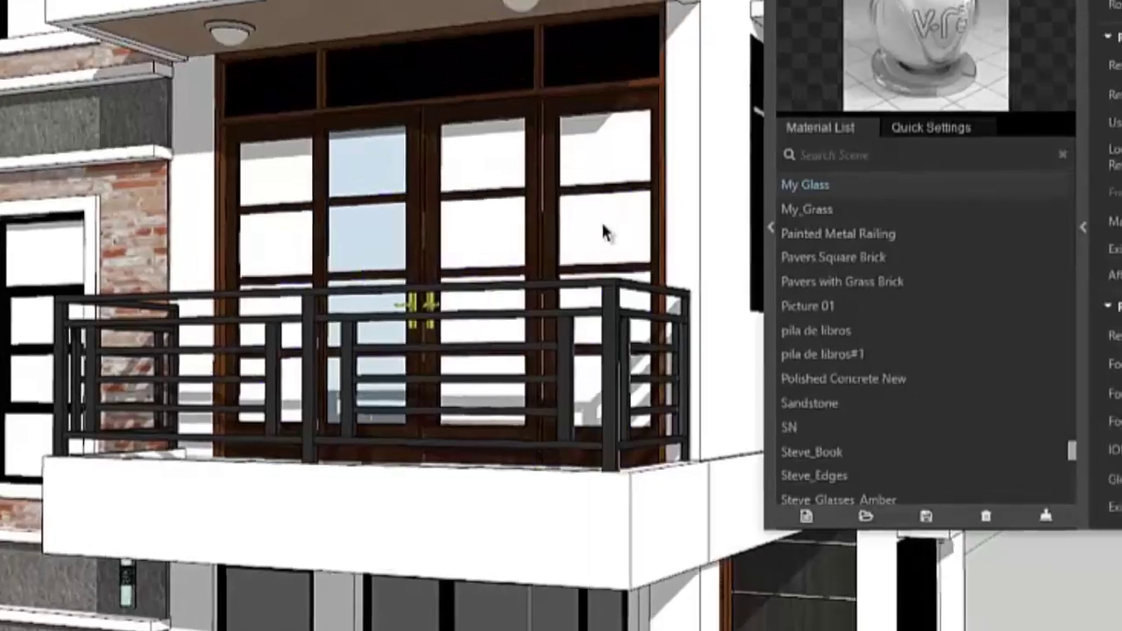
# Select the balcony door component and orbit out to show the building's side
pyautogui.click(604, 219)
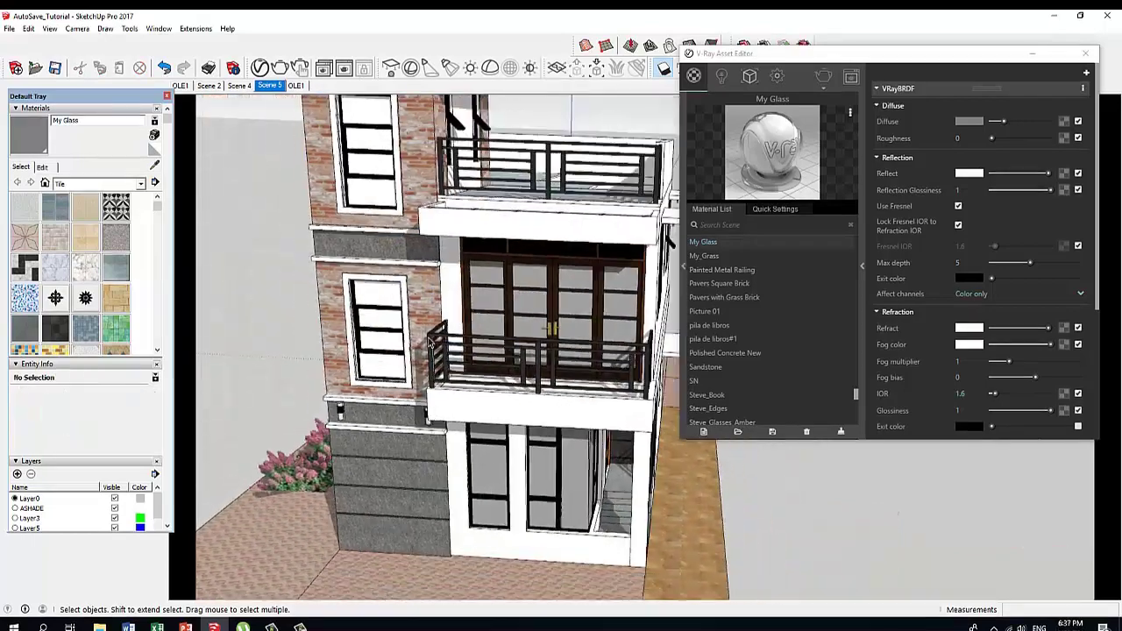
pyautogui.moveTo(430, 343); pyautogui.dragTo(394, 370, button='middle')
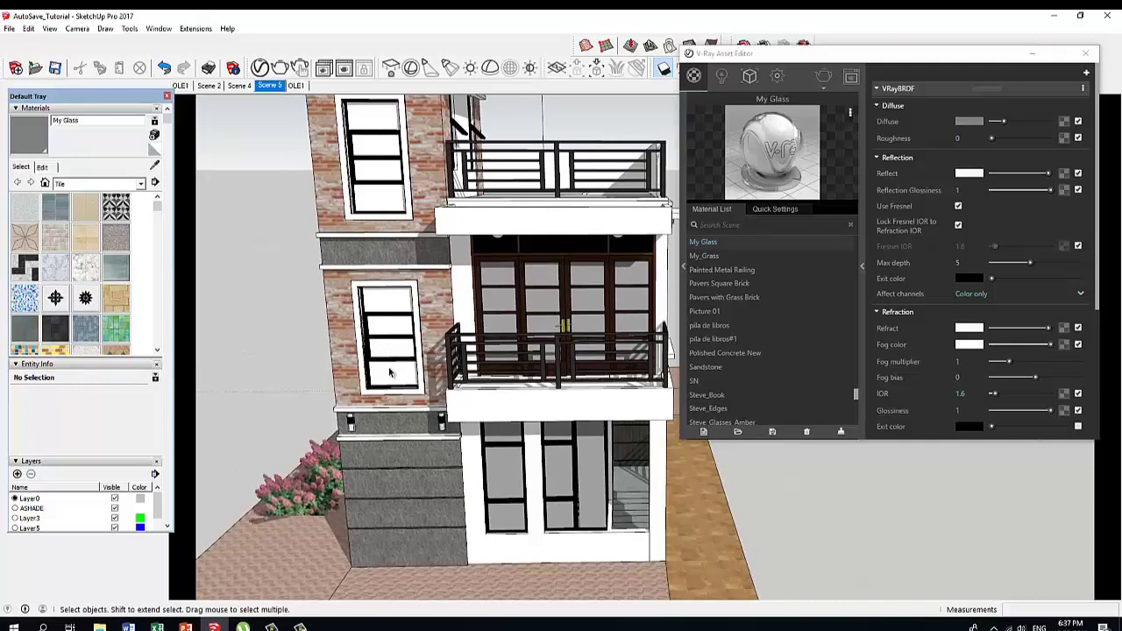
pyautogui.moveTo(392, 374); pyautogui.dragTo(457, 393, button='middle')
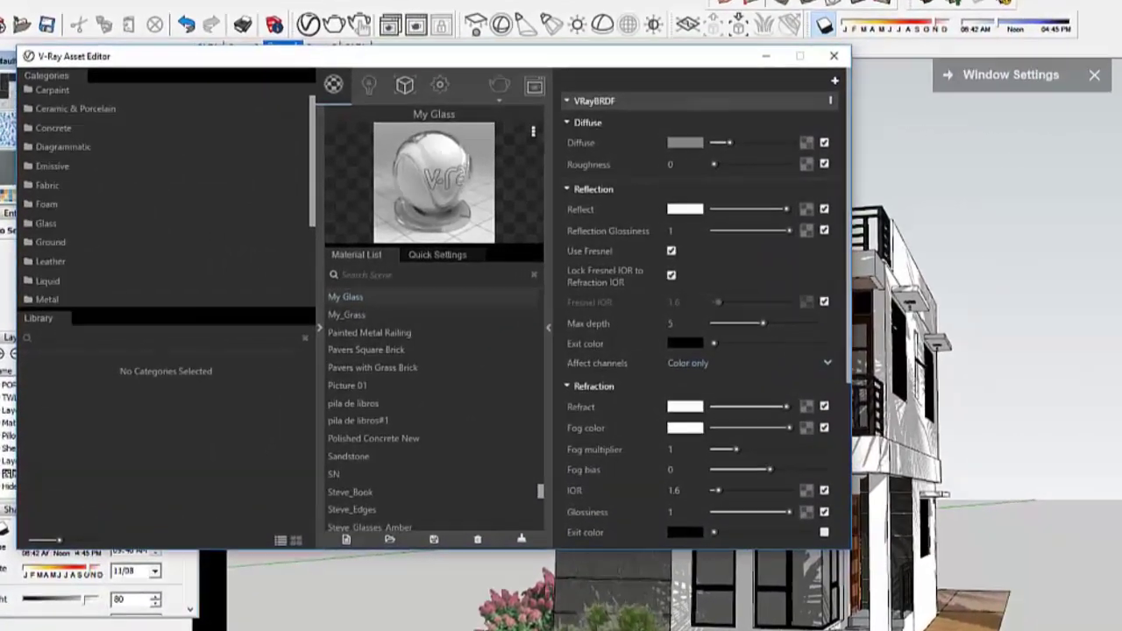
# Show the library's Glass category with enlarged previews and scroll through its presets
pyautogui.scroll(-3, 158, 193)
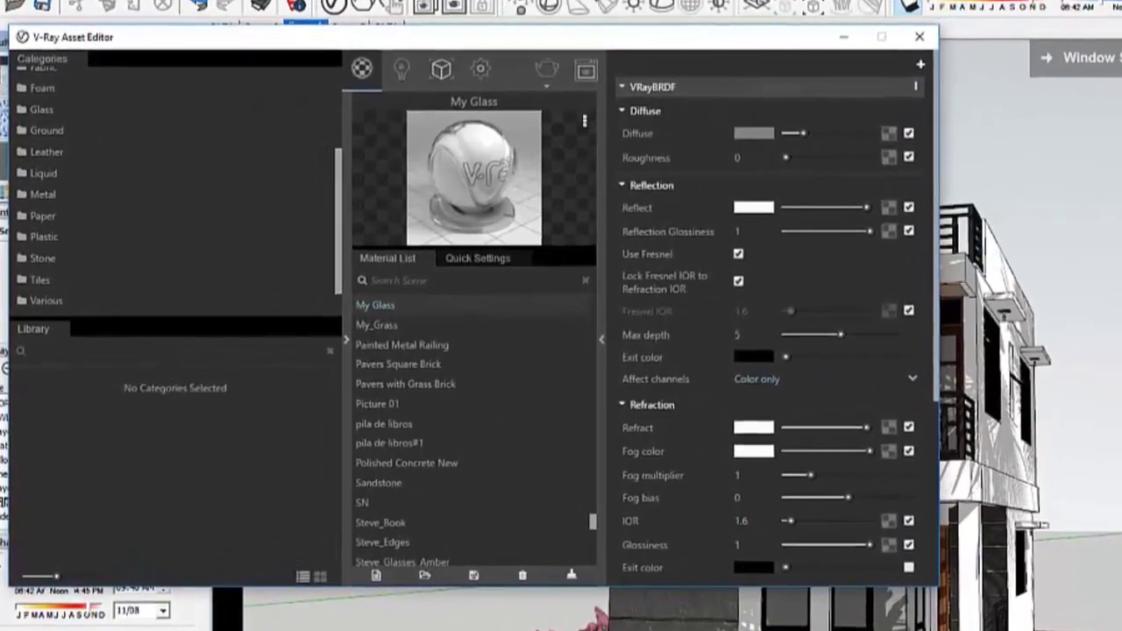
pyautogui.click(40, 104)
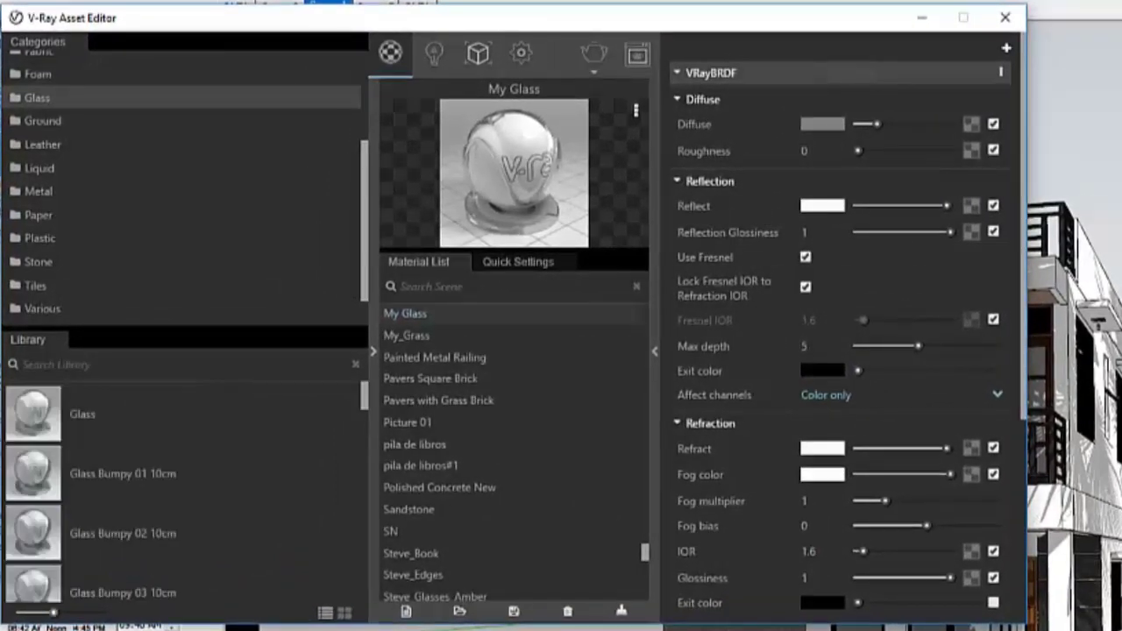
pyautogui.moveTo(54, 612); pyautogui.dragTo(104, 612)
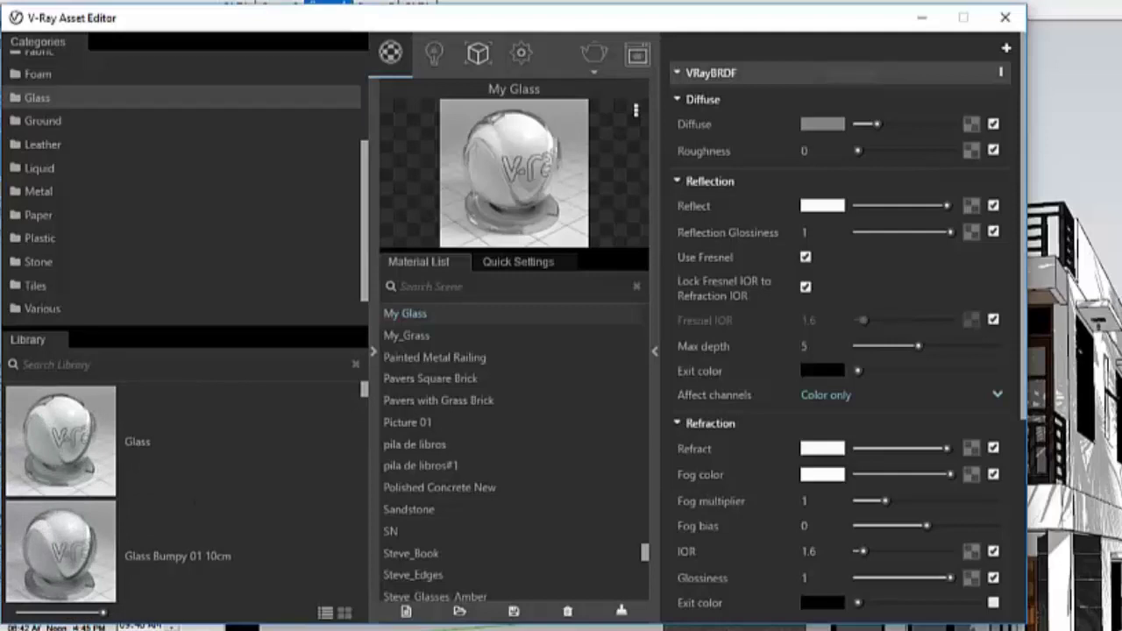
pyautogui.scroll(-6, 184, 491)
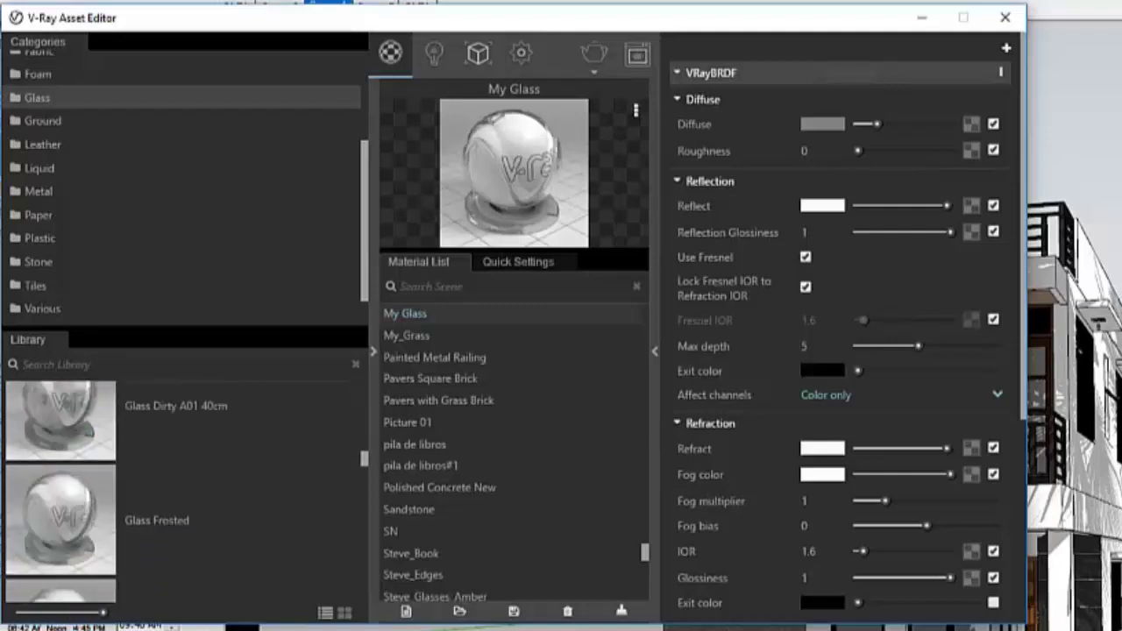
pyautogui.scroll(-10, 184, 490)
pyautogui.scroll(4, 184, 490)
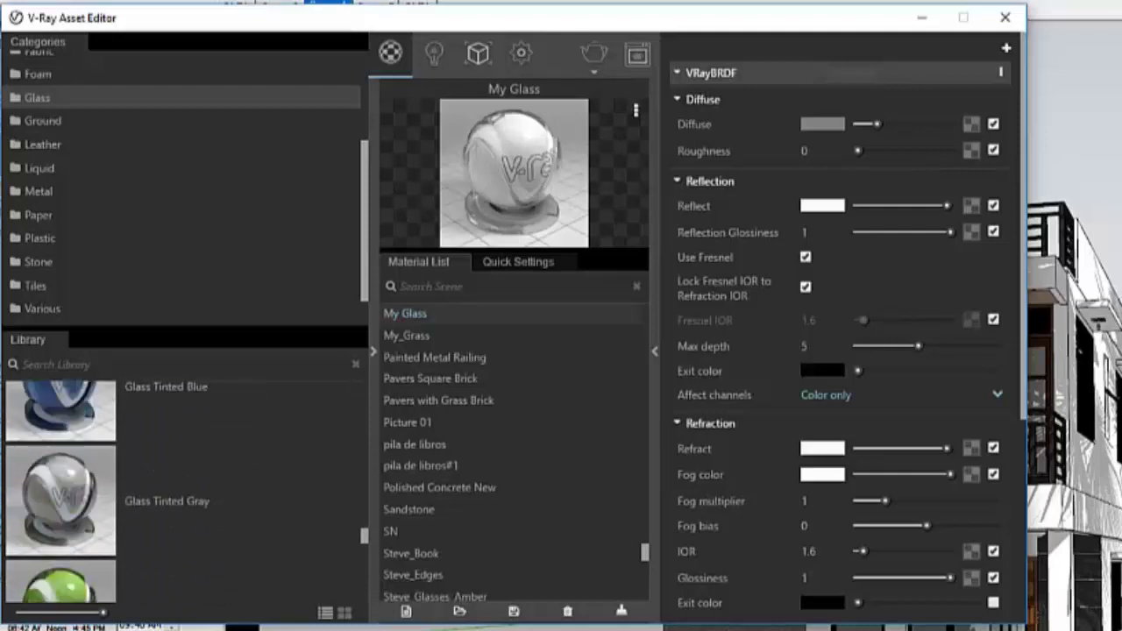
pyautogui.scroll(5, 184, 491)
# Dismiss a My Glass colour picker unchanged, then scroll through the Glass presets and back
pyautogui.click(822, 474)
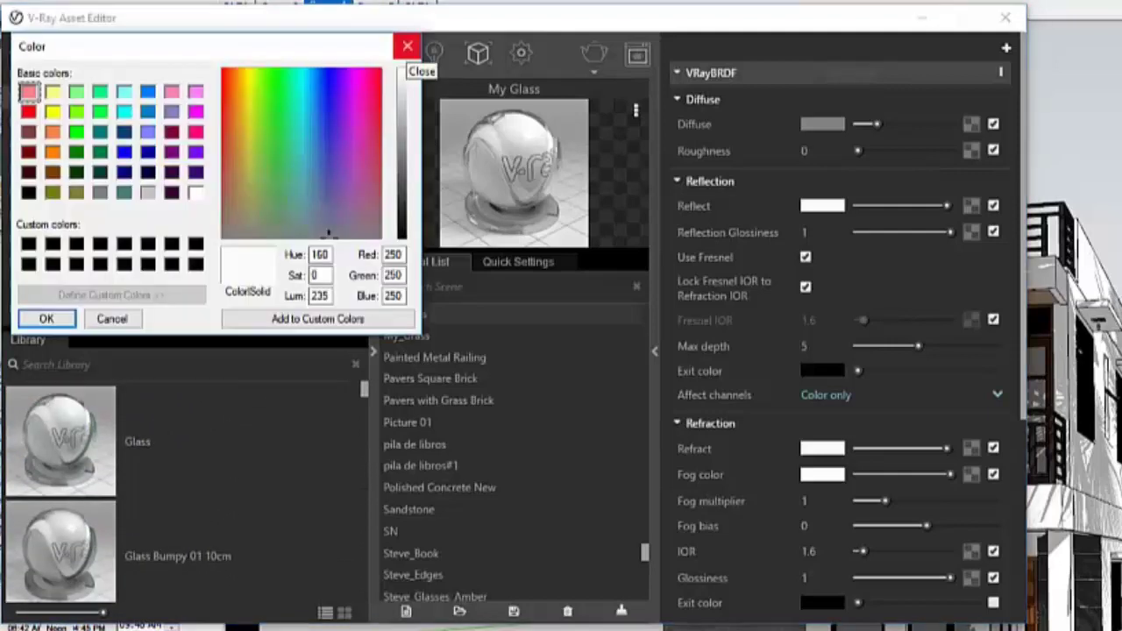
pyautogui.click(407, 47)
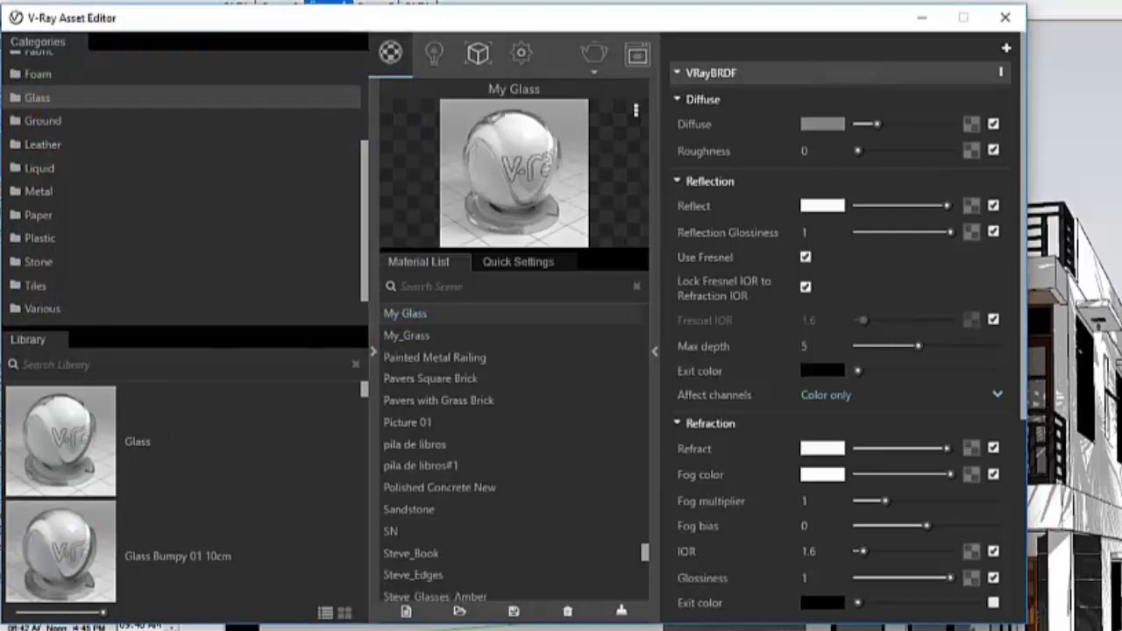
pyautogui.scroll(-7, 184, 490)
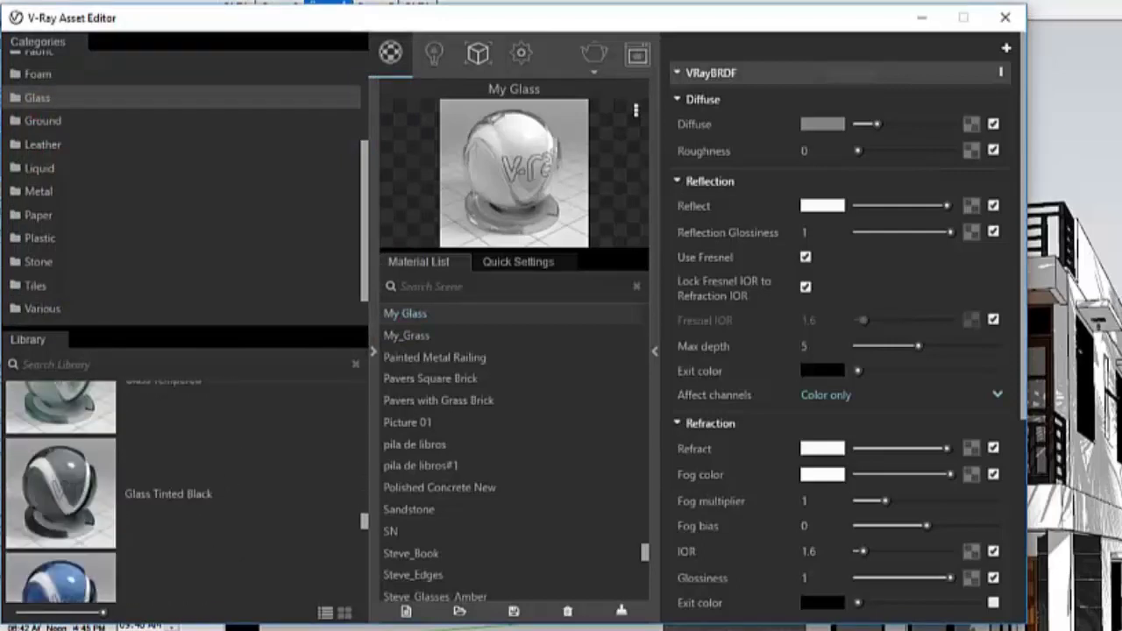
pyautogui.scroll(-3, 184, 491)
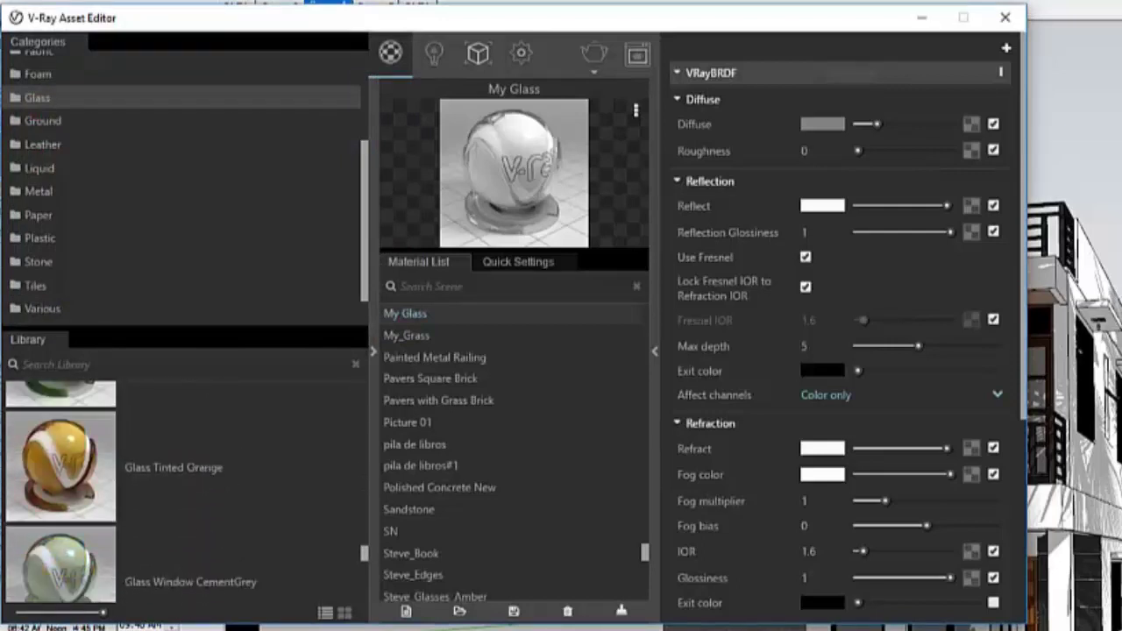
pyautogui.scroll(10, 184, 490)
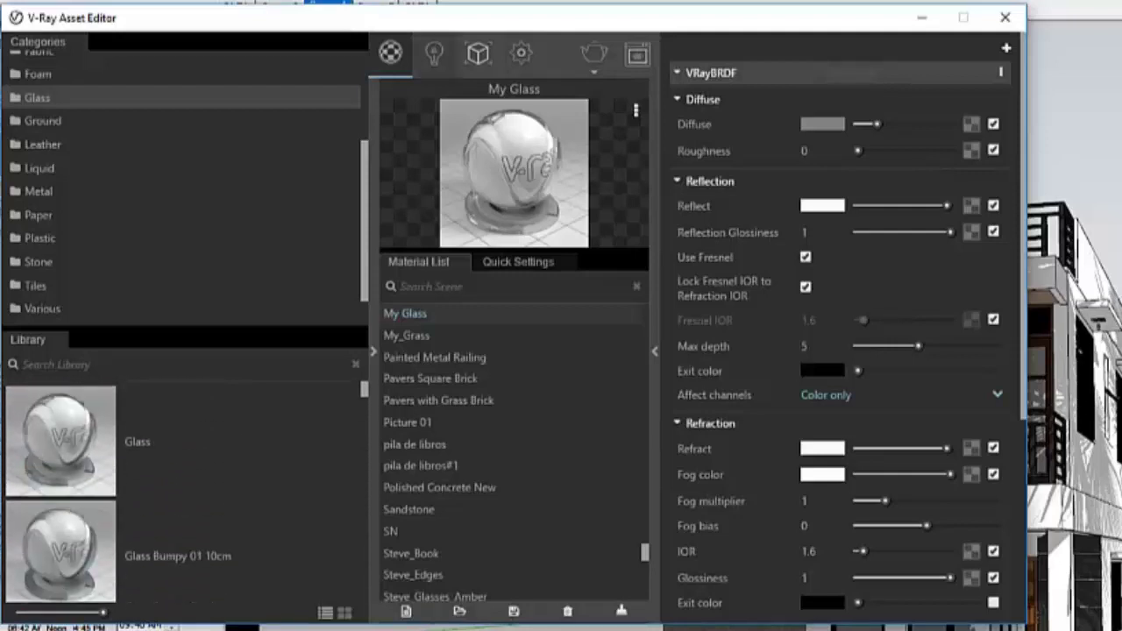